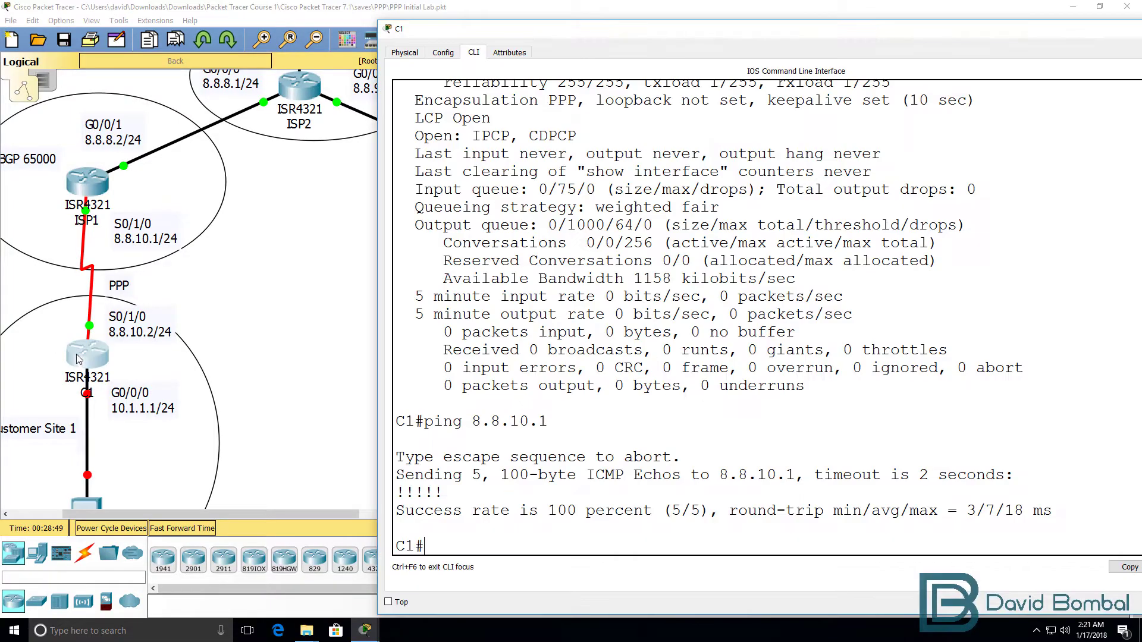
Display C1's routing table, showing only connected Serial0/1/0 8.8.10.x routes and no default gateway.
left_click_drag(604, 27, 470, 154)
key("Return")
key("Return")
key("Return")
key("Return")
type("sh ip route")
key("Return")
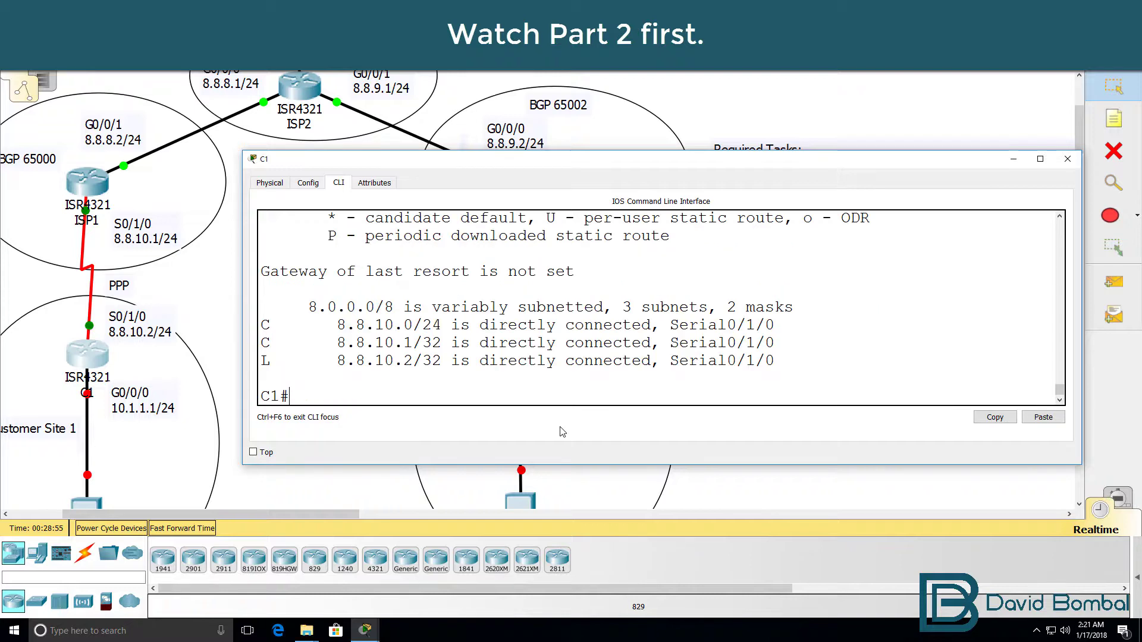
left_click_drag(542, 468, 565, 586)
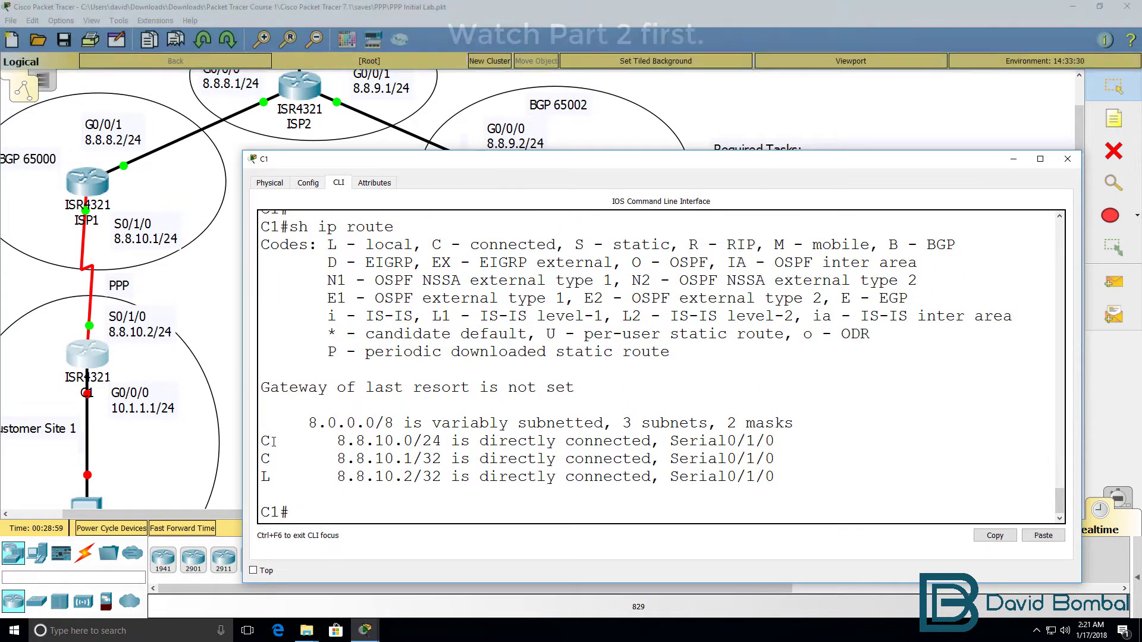
left_click_drag(270, 441, 717, 492)
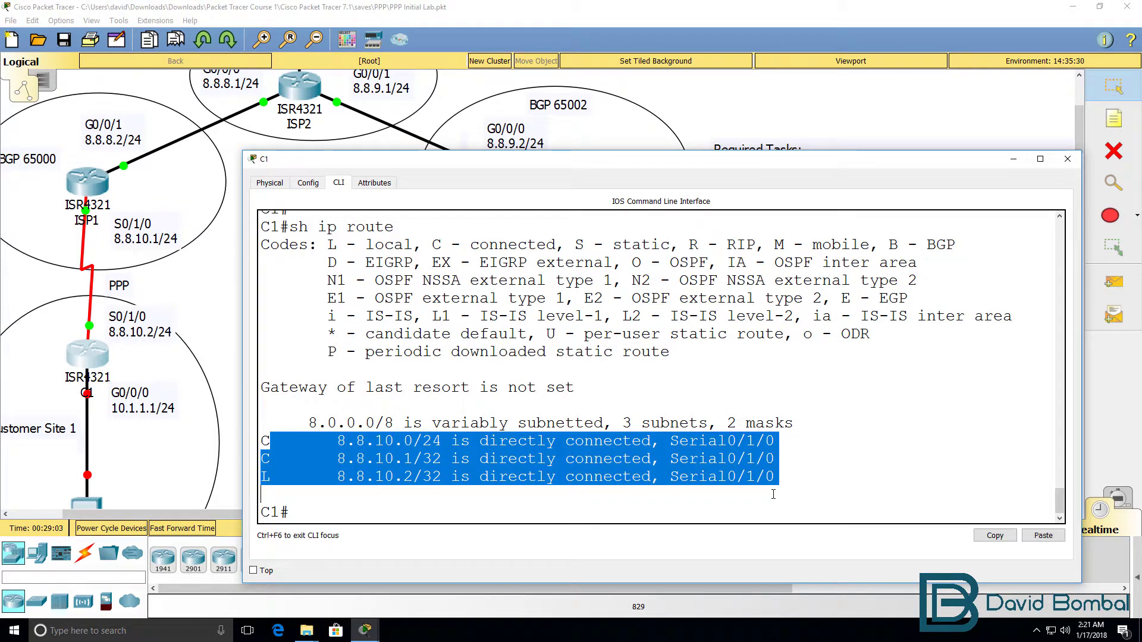
Add 'ip route 0.0.0.0 0.0.0.0 8.8.10.1' on C1 and verify the new S* default route.
type("conf t")
key("Return")
type("ip route ")
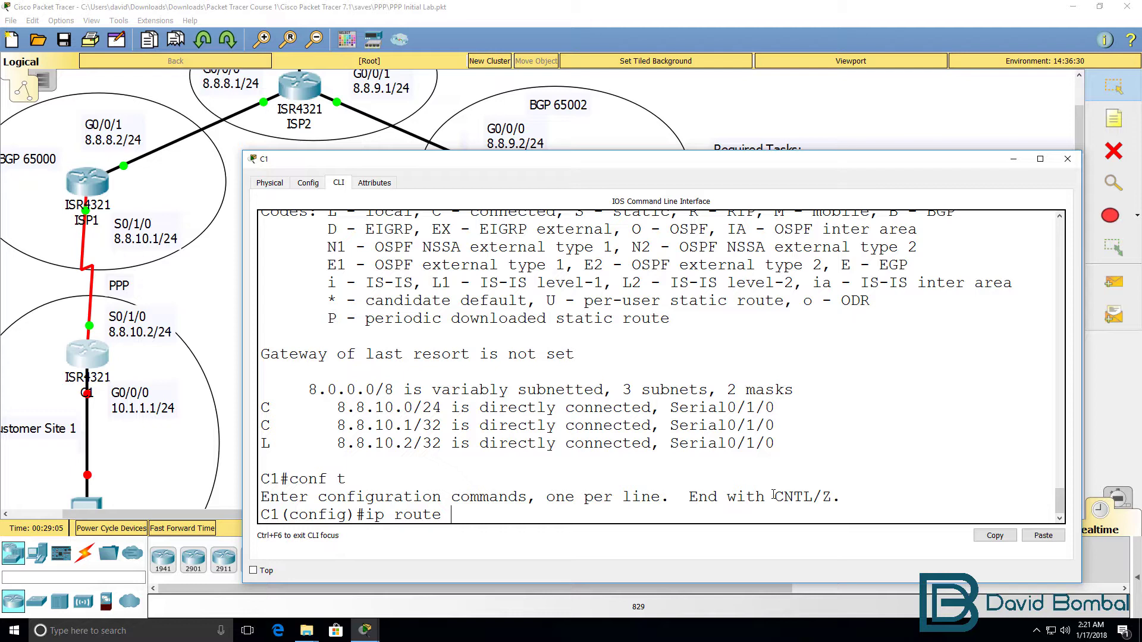
type("0.0.0.0 ?0.0.0.0")
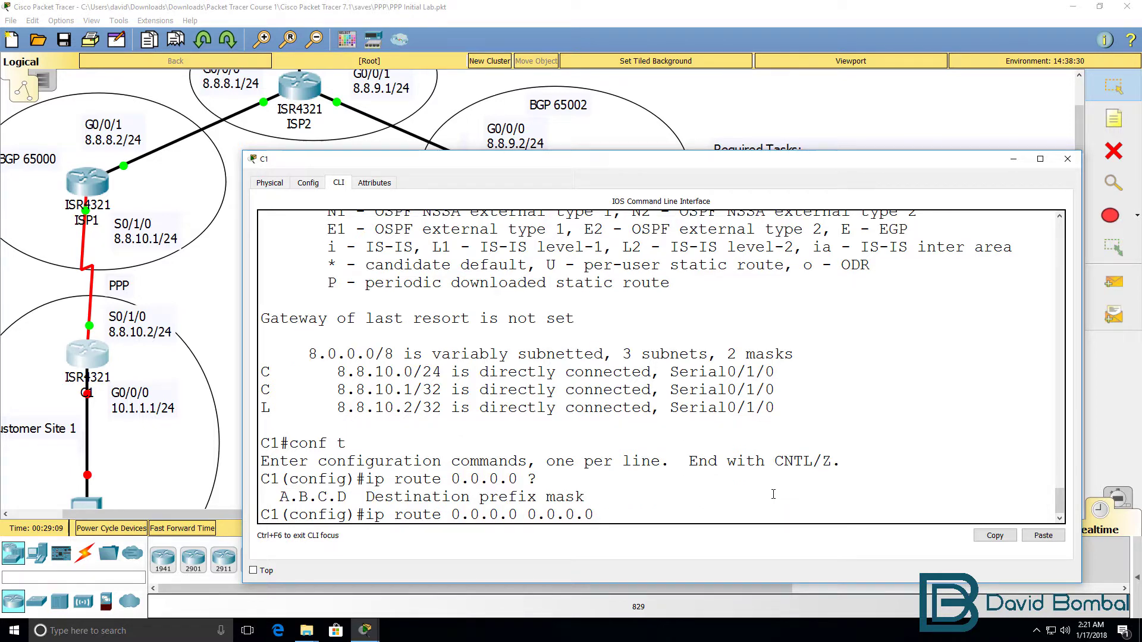
type(" ?")
type("8.")
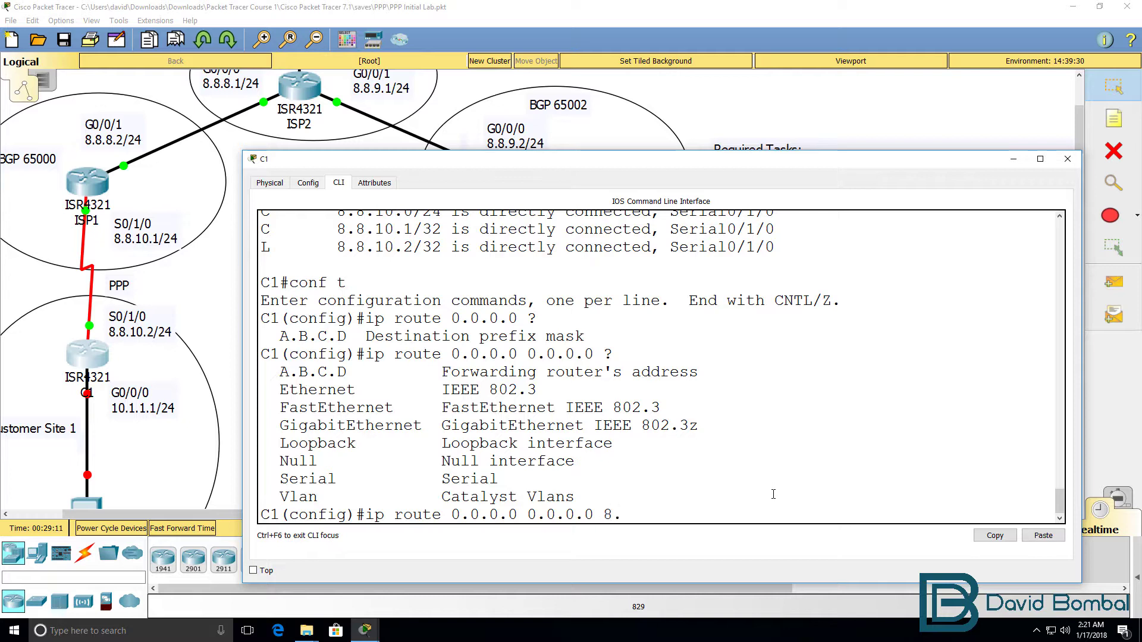
type("10.1")
key("Return")
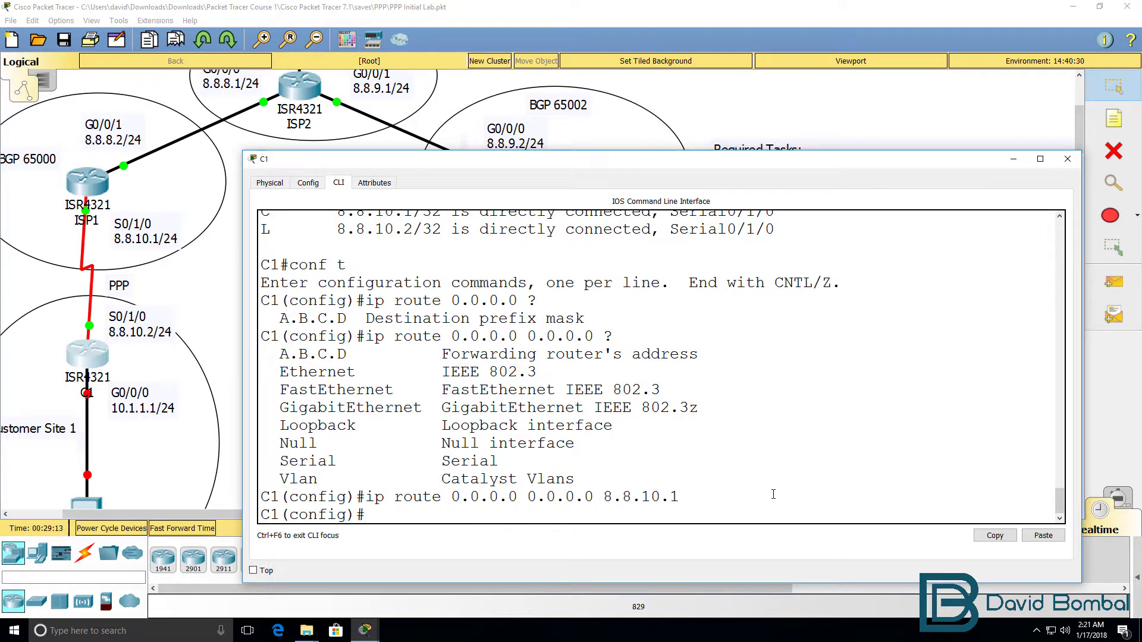
type("end")
key("Return")
key("Return")
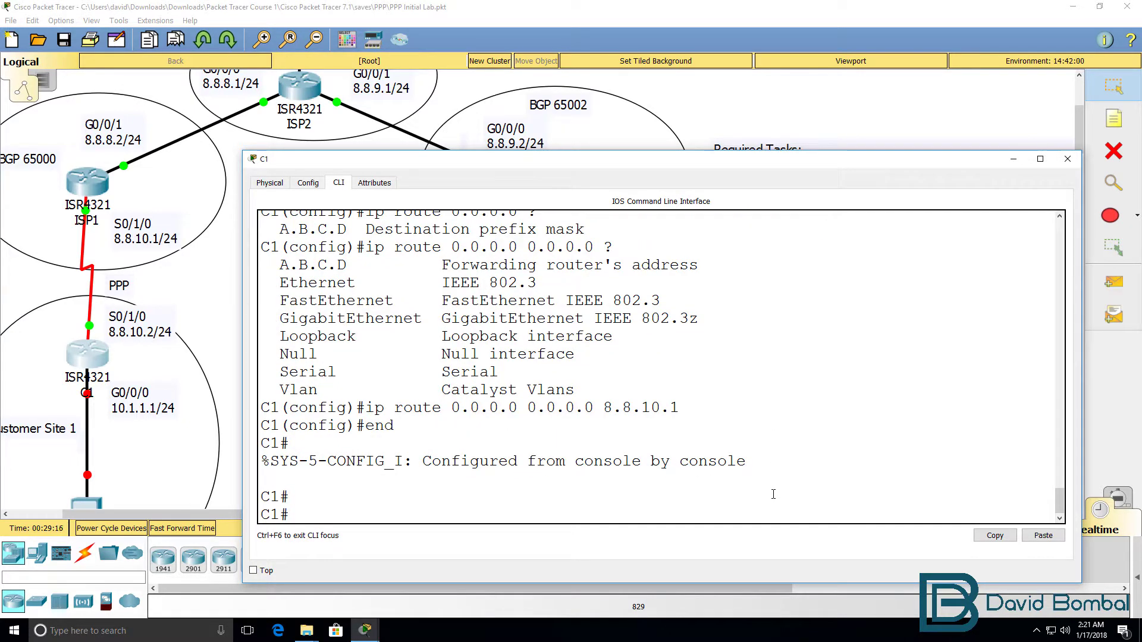
type("sh ip route")
key("Return")
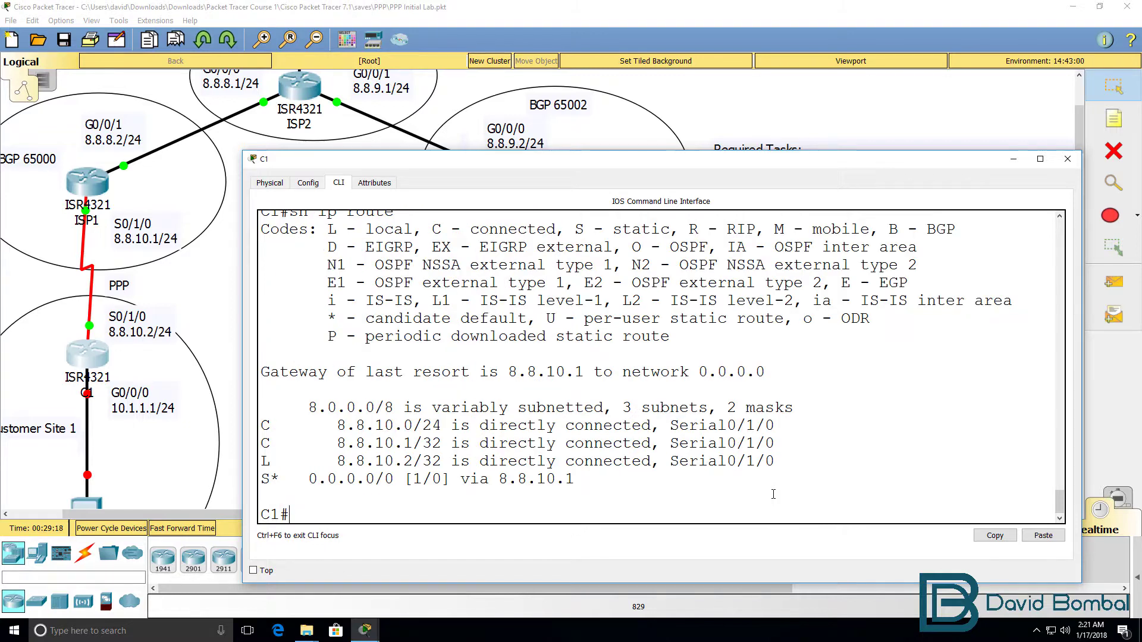
left_click_drag(591, 481, 261, 479)
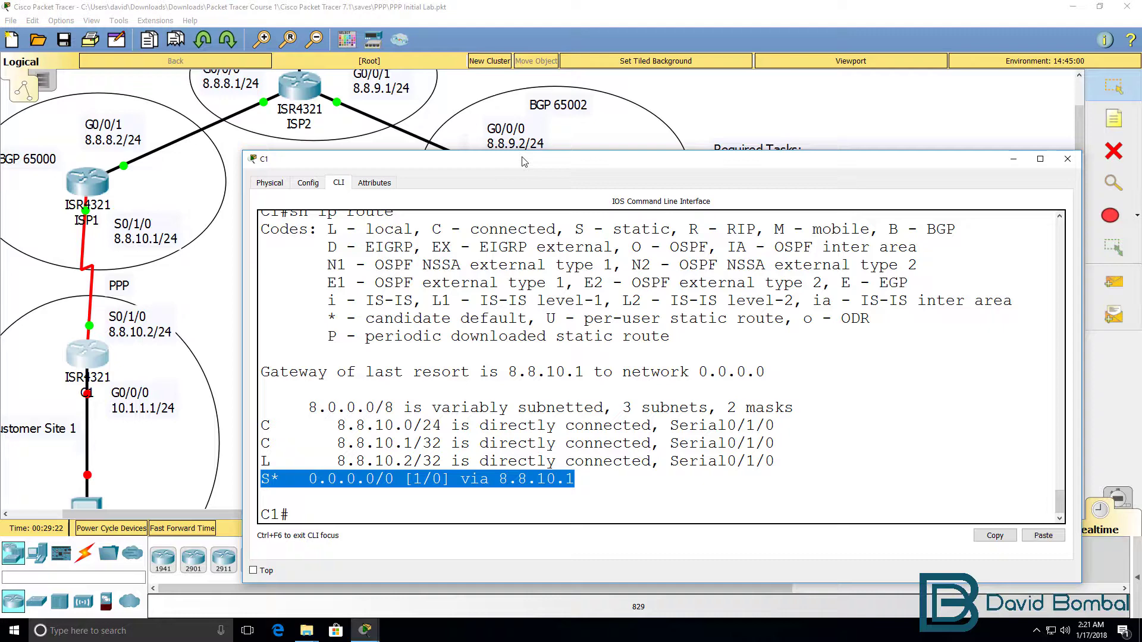
Ping Google DNS 8.8.4.4 from C1's console, getting 4 of 5 replies.
left_click_drag(522, 161, 528, 178)
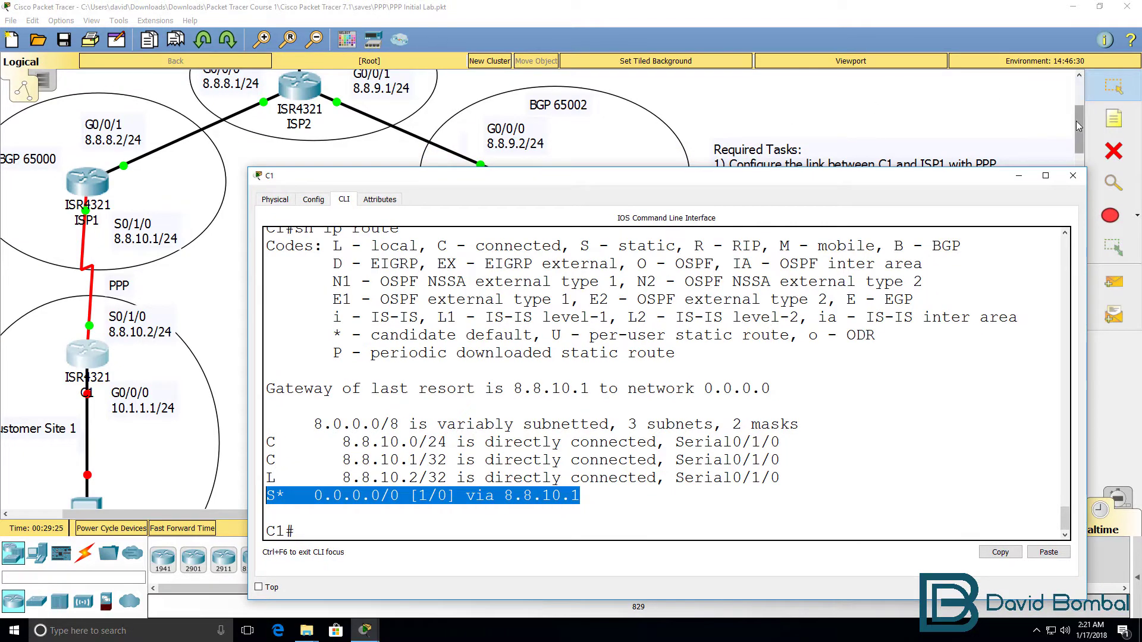
left_click_drag(1078, 125, 1081, 104)
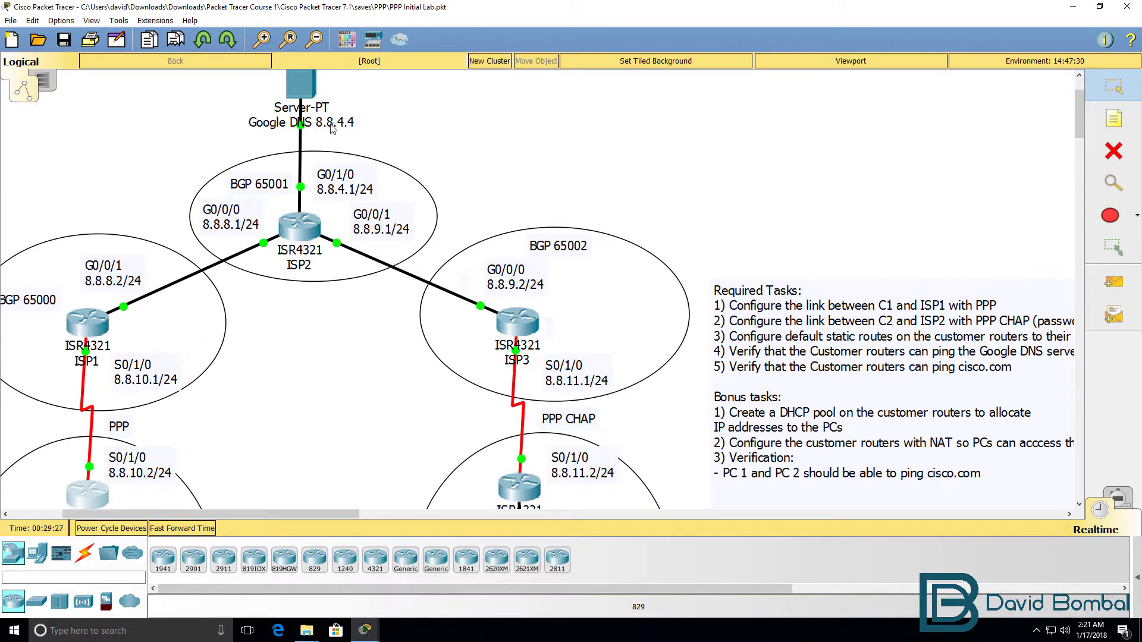
mouse_move(376, 634)
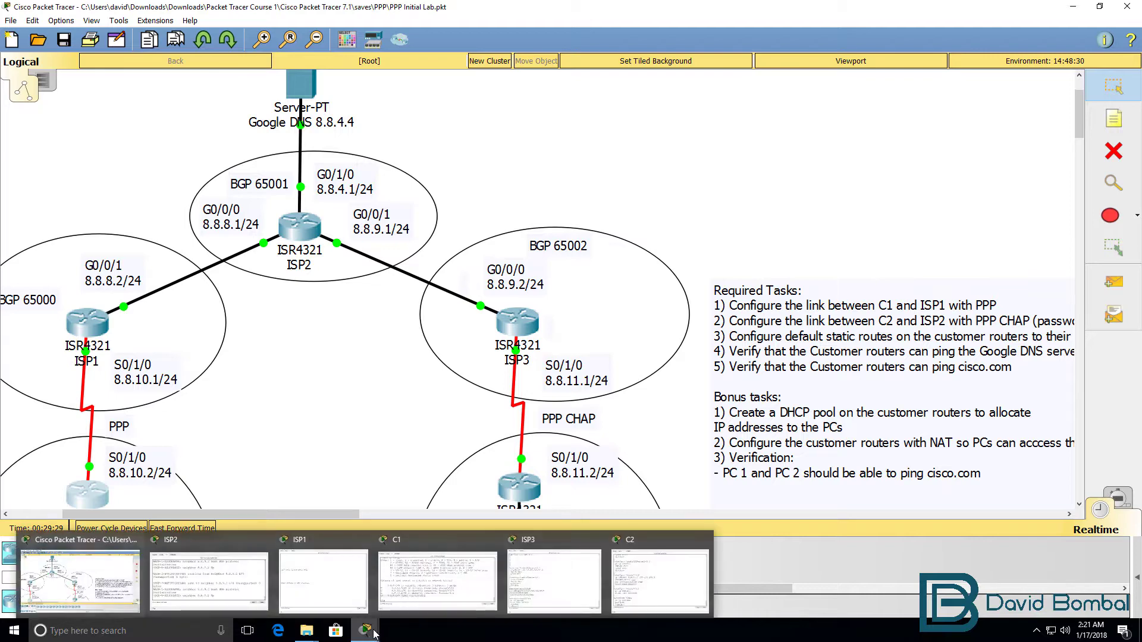
left_click(404, 607)
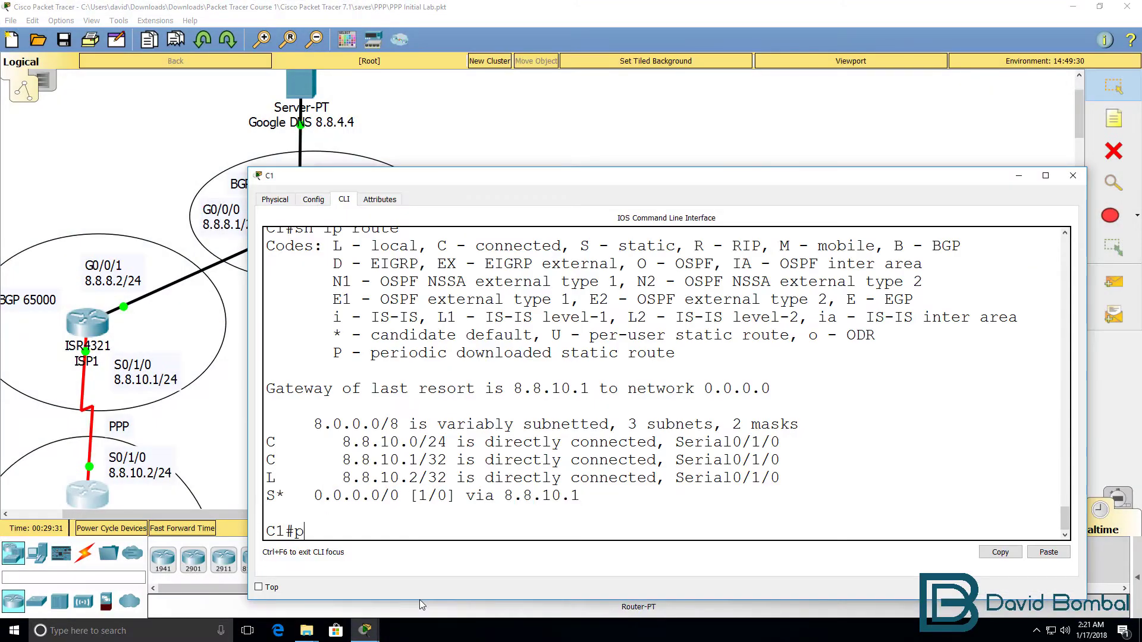
type("ping 8.8.4.4")
key("Return")
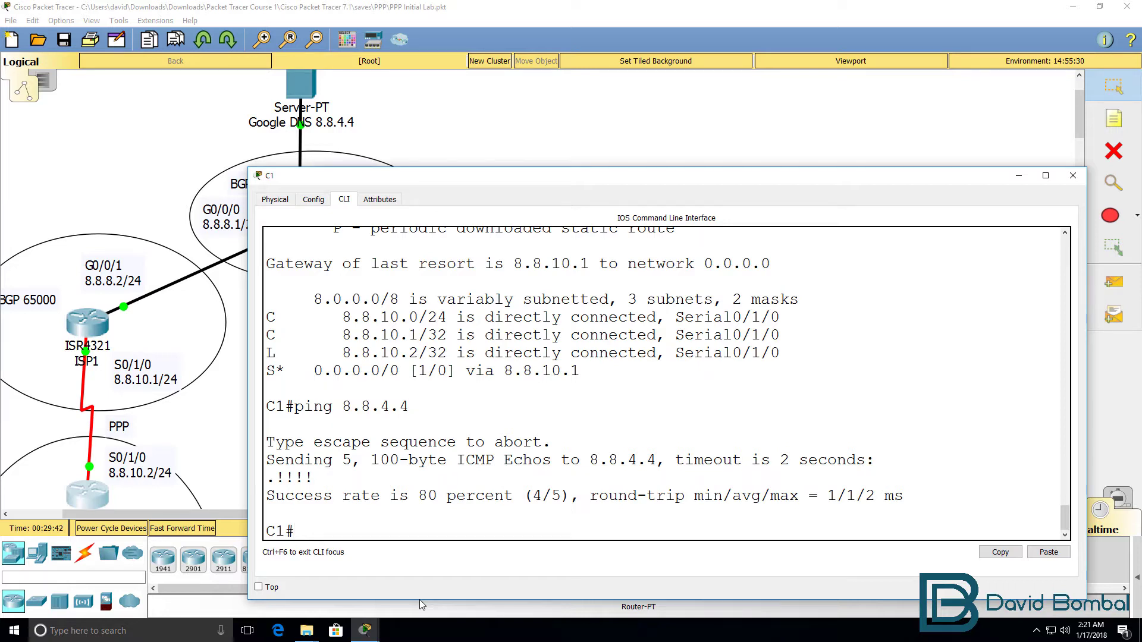
Configure 'ip name-server 8.8.4.4' on C1 in global configuration mode.
type("conf t")
key("Return")
type("ip nam")
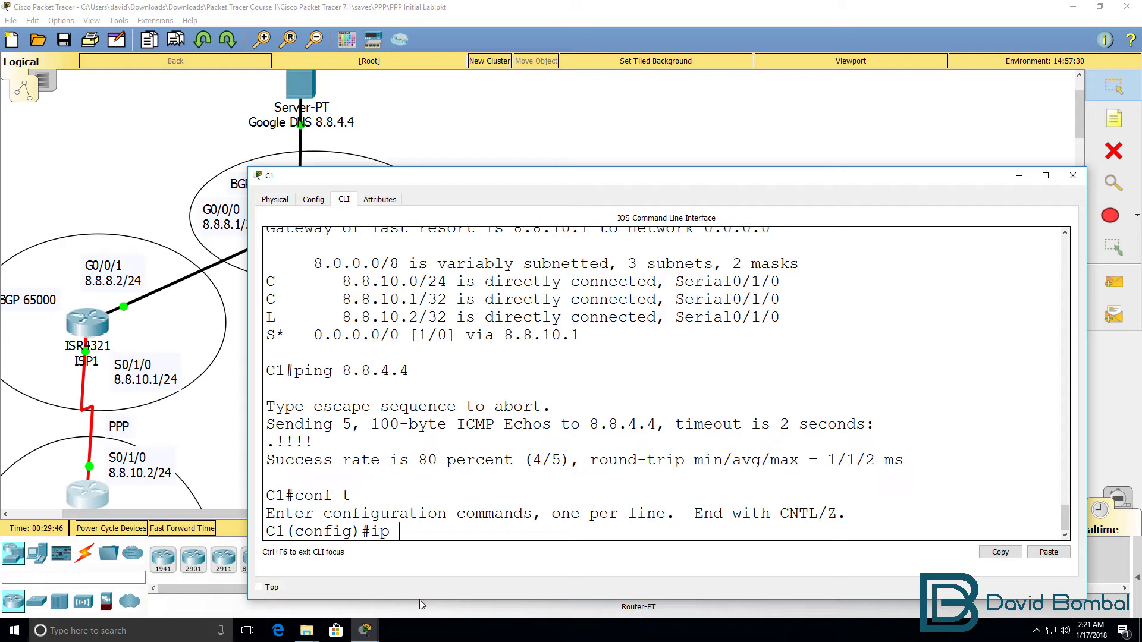
key("Tab")
type("8.8.44.")
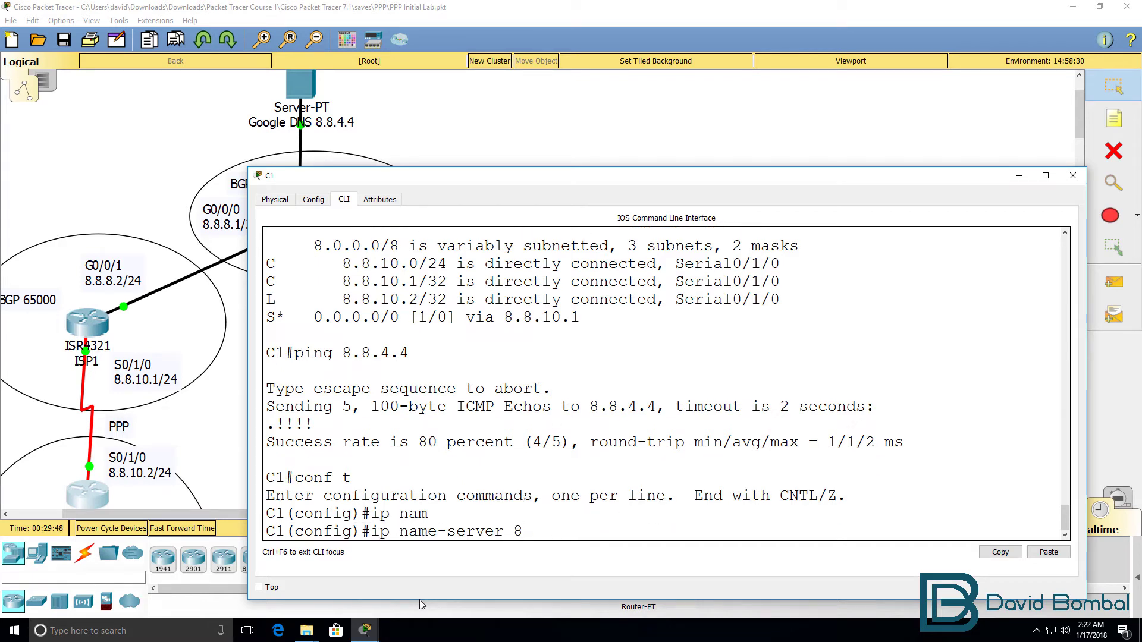
key("BackSpace")
key("BackSpace")
type(".4")
key("Return")
type("end")
key("Return")
key("Return")
key("Return")
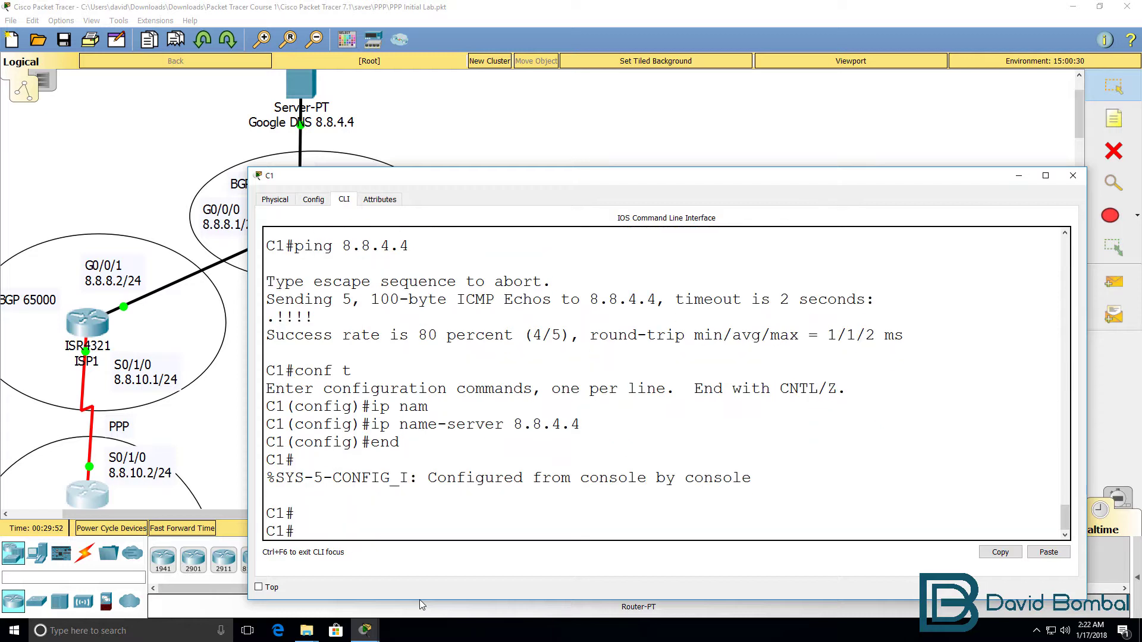
Ping cisco.com from C1, resolved via 8.8.4.4, with 100 percent success.
type("ping cisco.com")
key("Return")
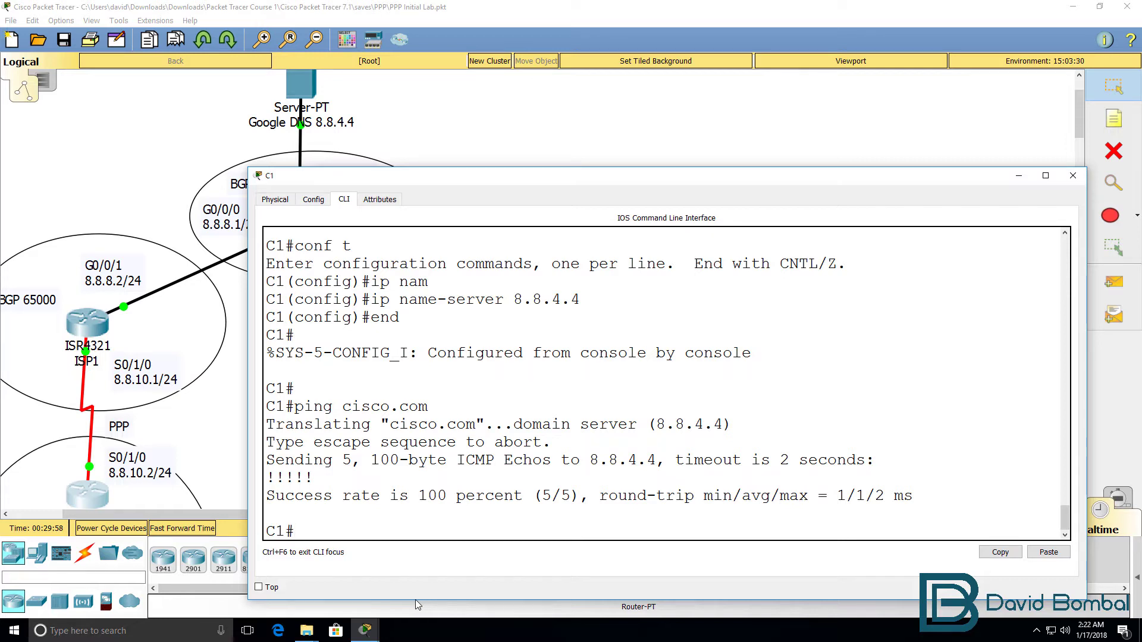
left_click_drag(654, 424, 724, 421)
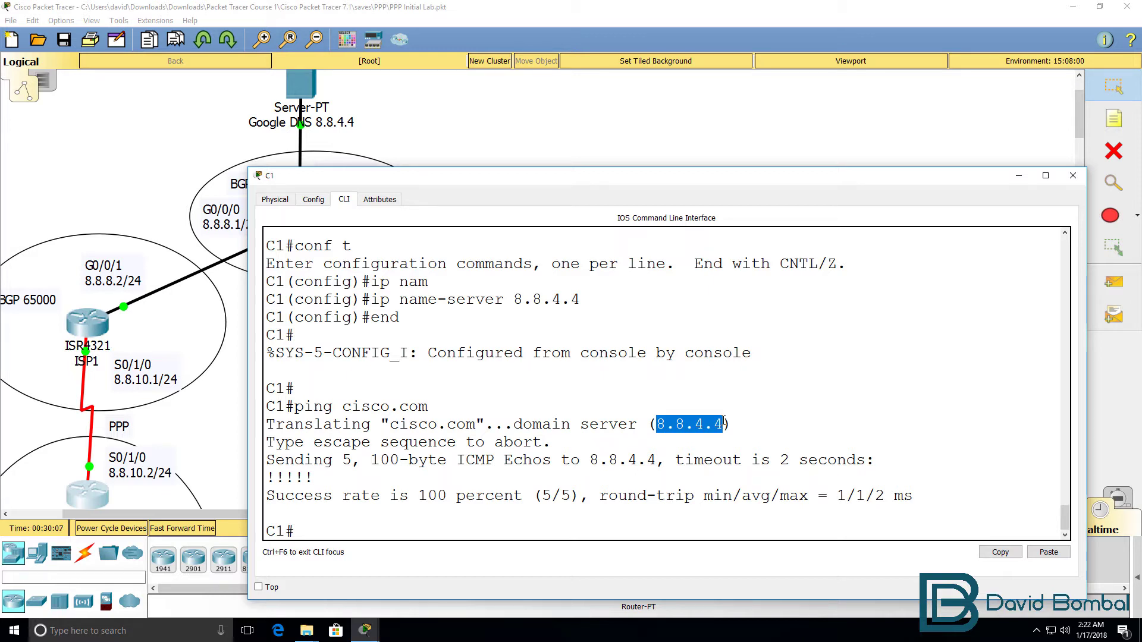
Save C1's configuration with 'wr' and 'copy running-config startup-config', then return to the topology.
type("w")
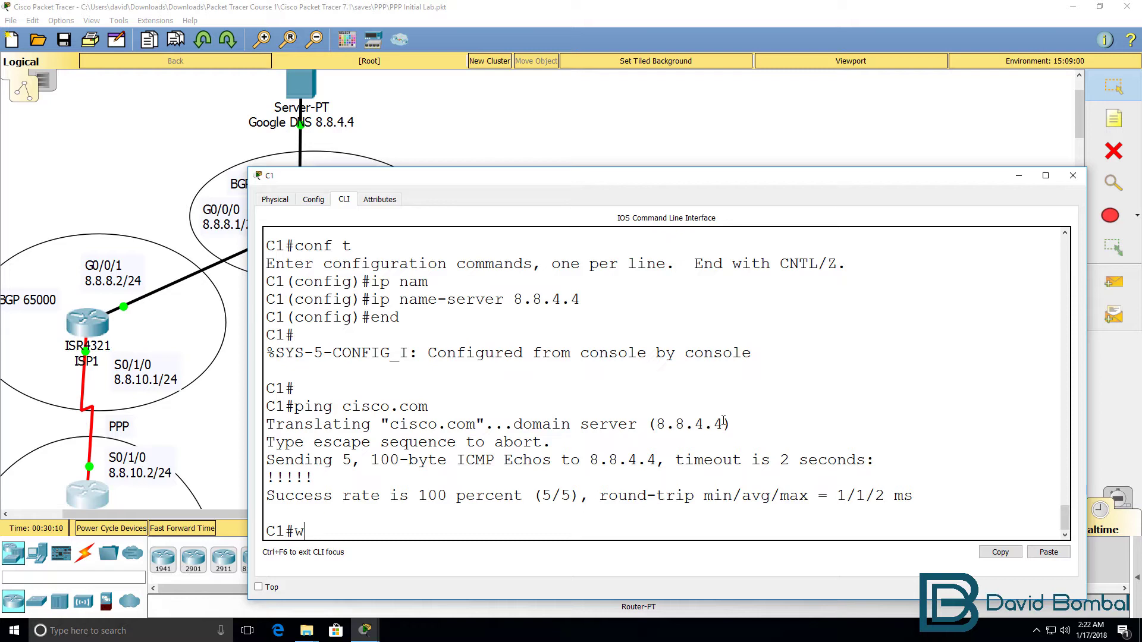
type("r")
key("Return")
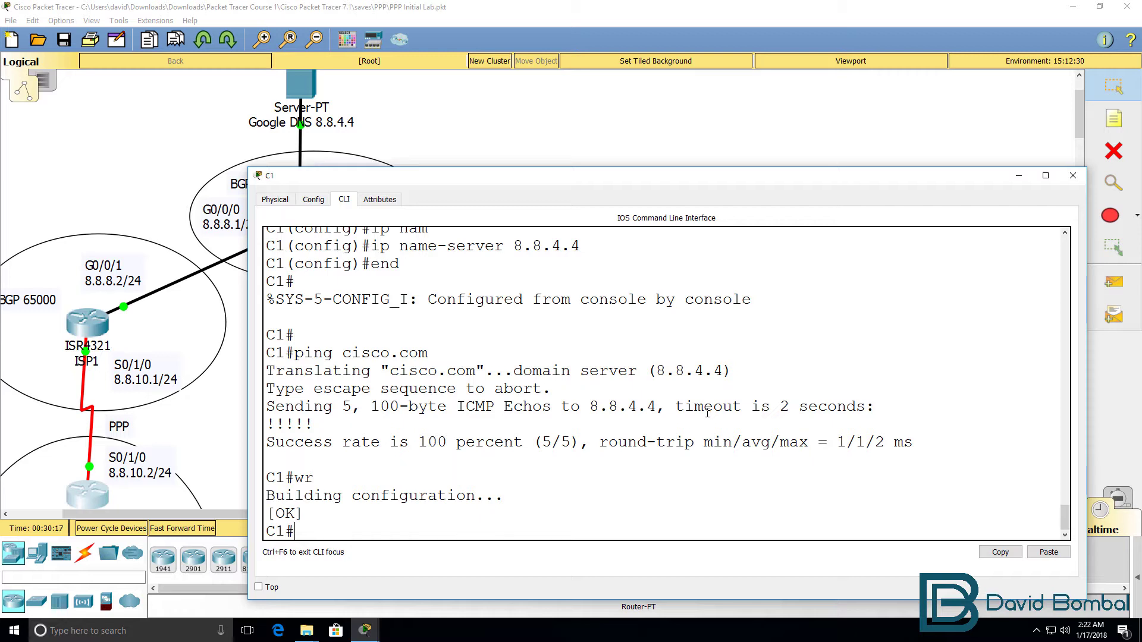
type("copy run")
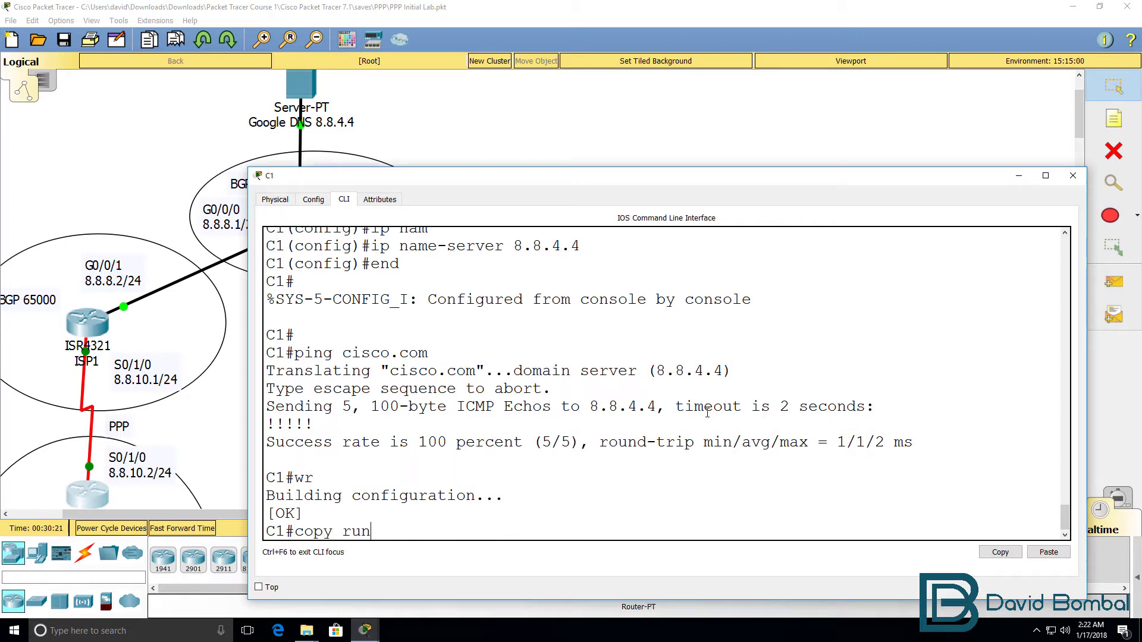
key("Tab")
type("st")
key("Tab")
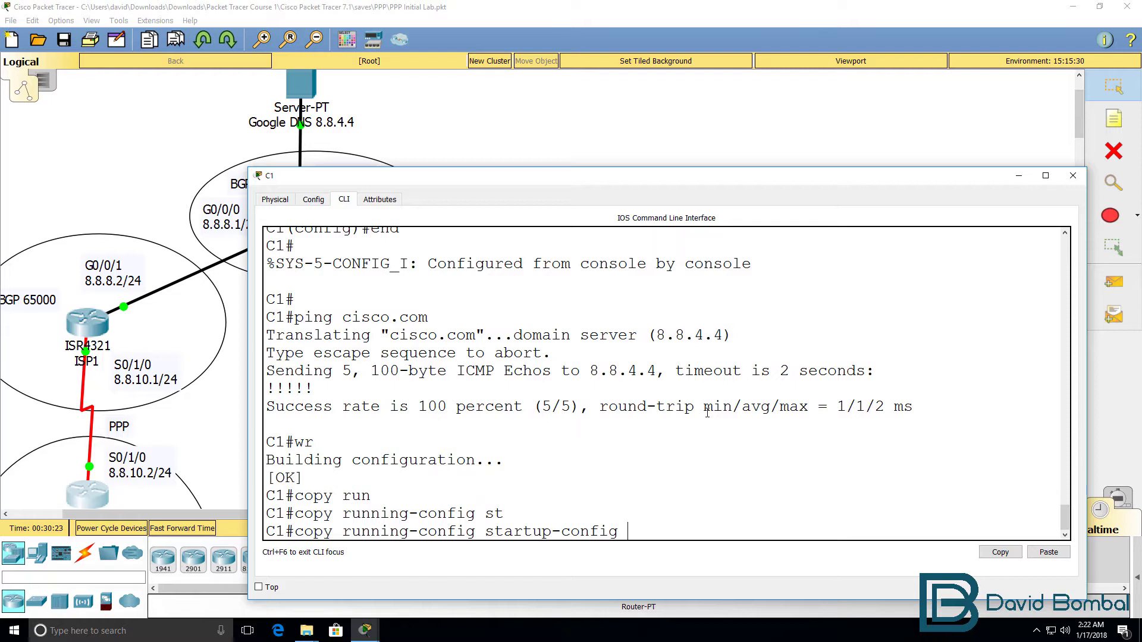
key("Return")
key("Return")
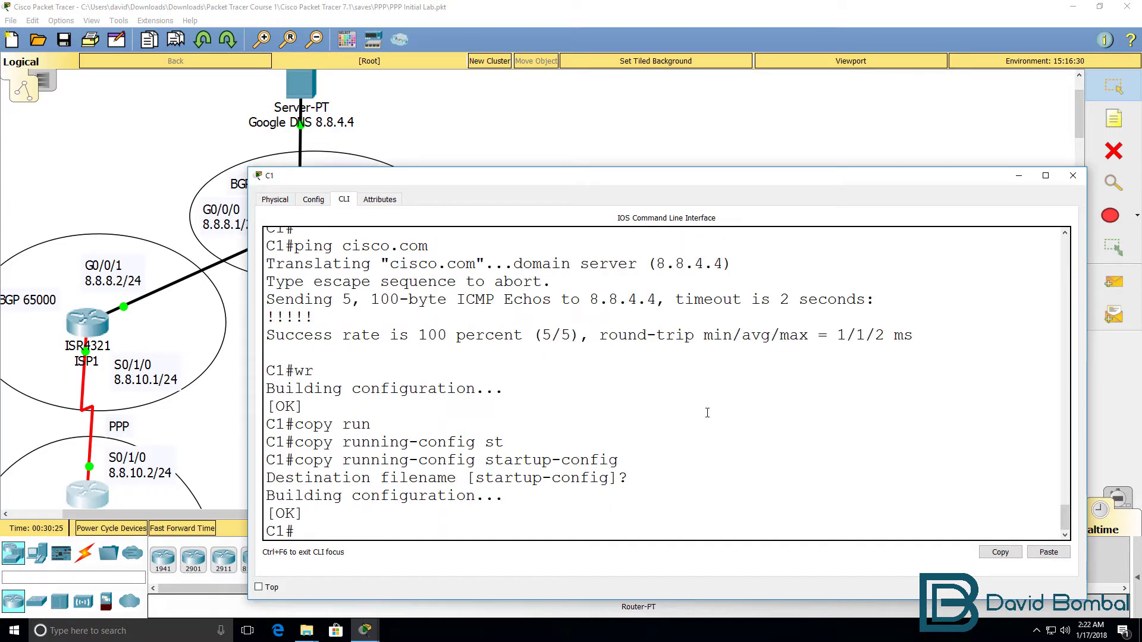
double_click(293, 370)
left_click(541, 17)
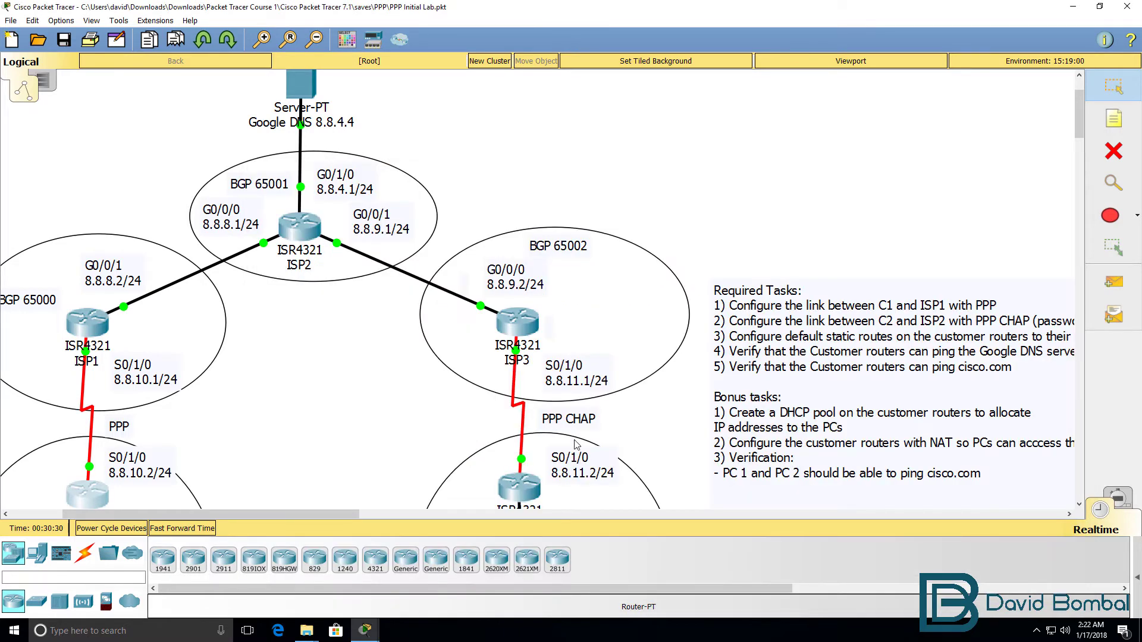
Show C2's routing table: only connected 8.8.11.x Serial0/1/0 routes, gateway of last resort not set.
left_click(535, 486)
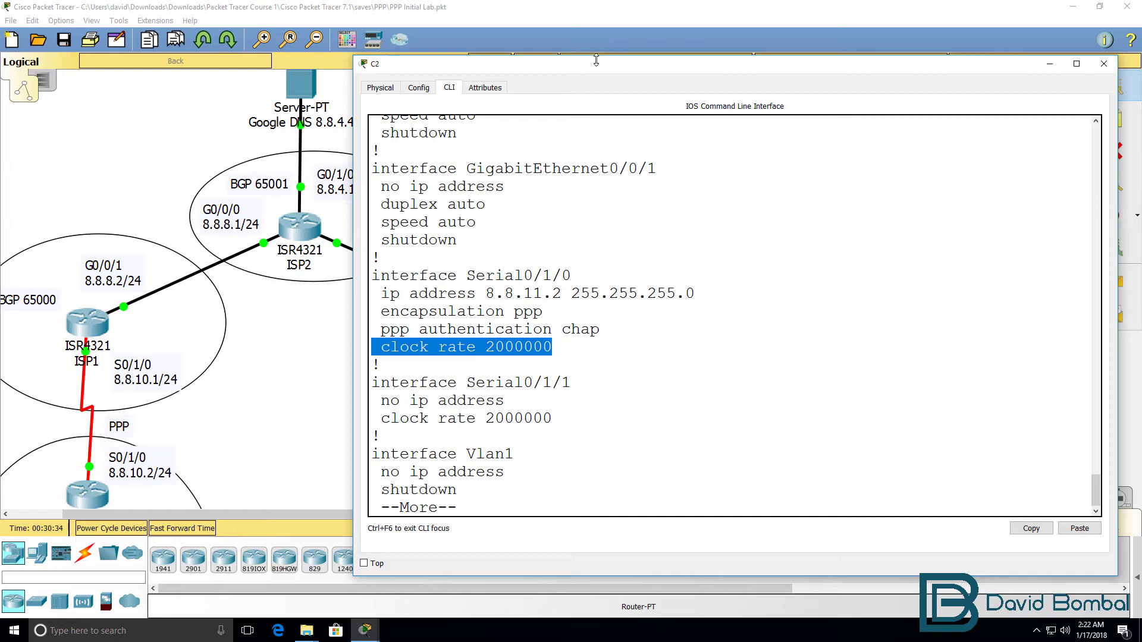
left_click_drag(599, 69, 688, 24)
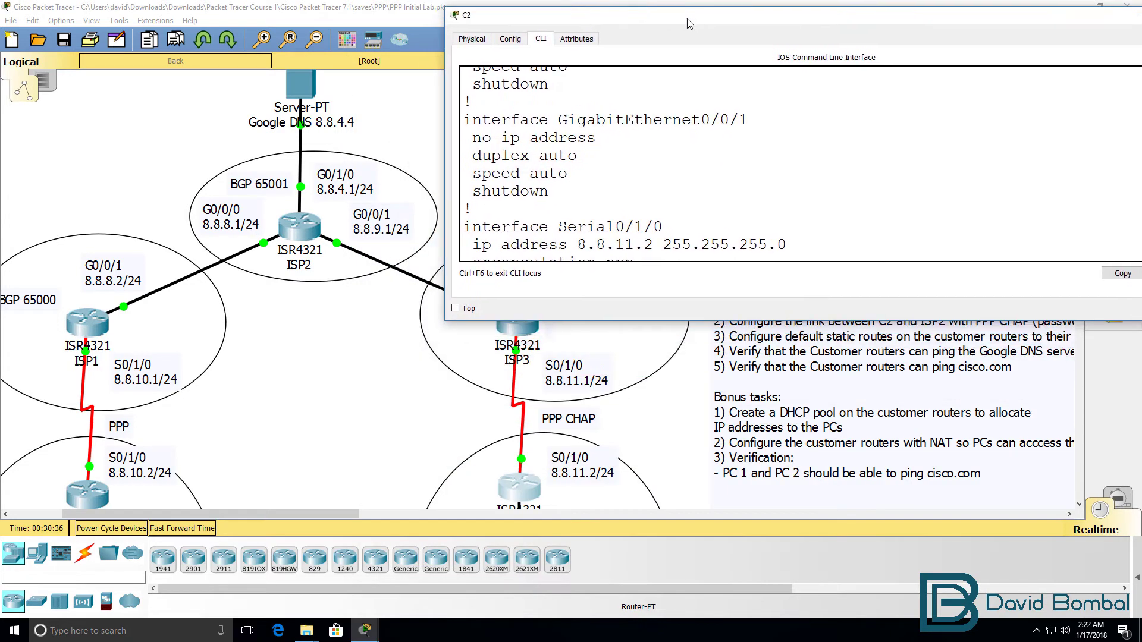
key("space")
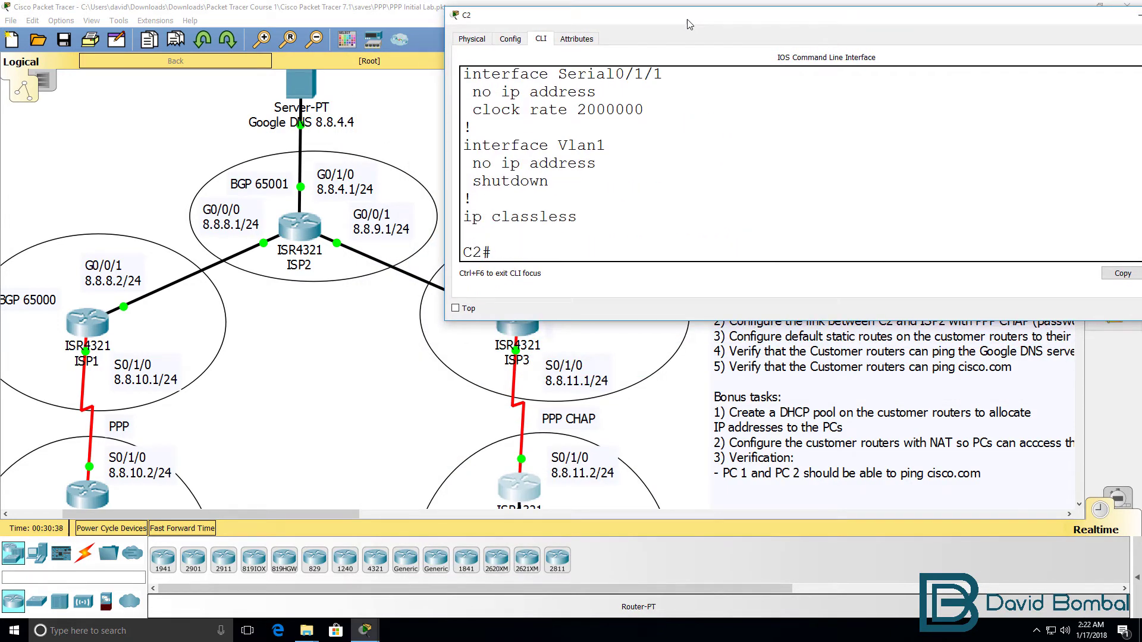
type("sh ip route")
key("Return")
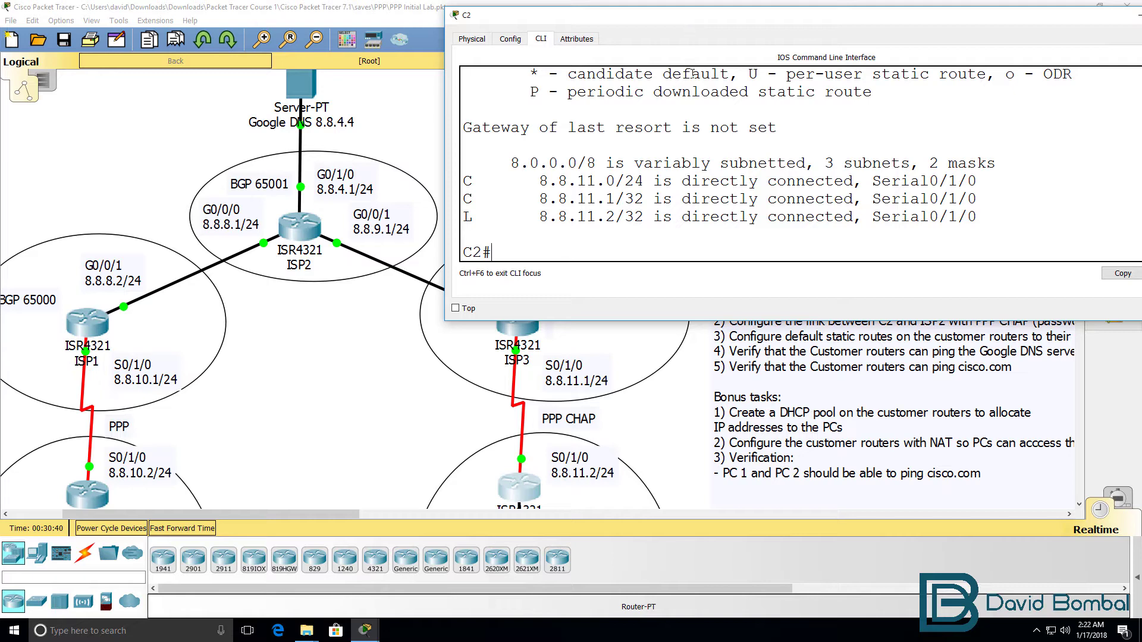
left_click_drag(1002, 225, 432, 127)
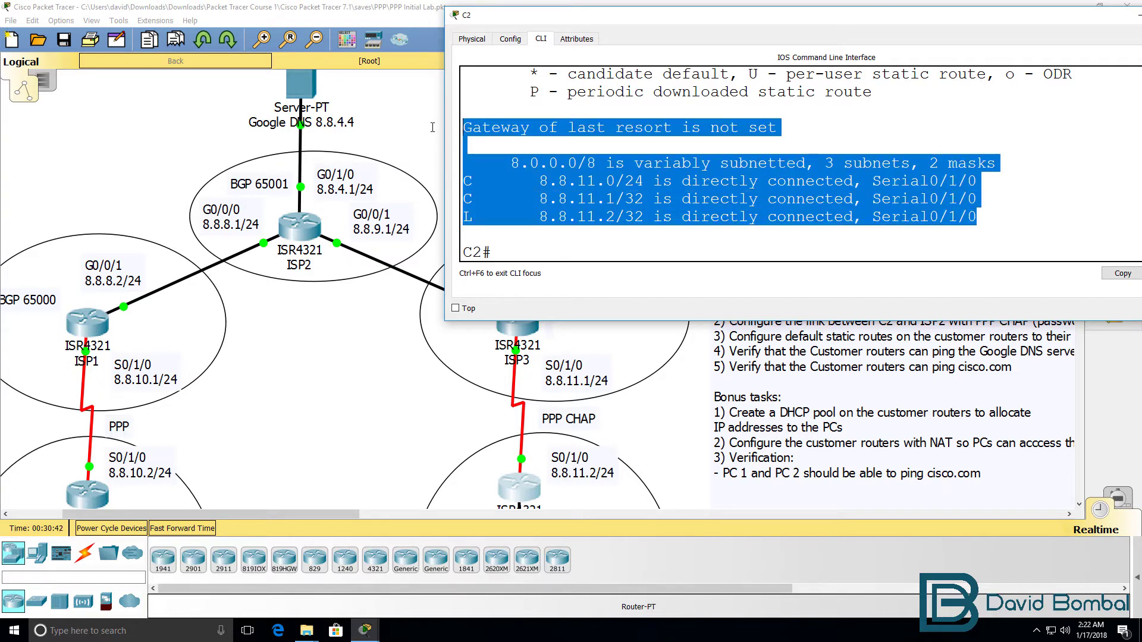
left_click(807, 114)
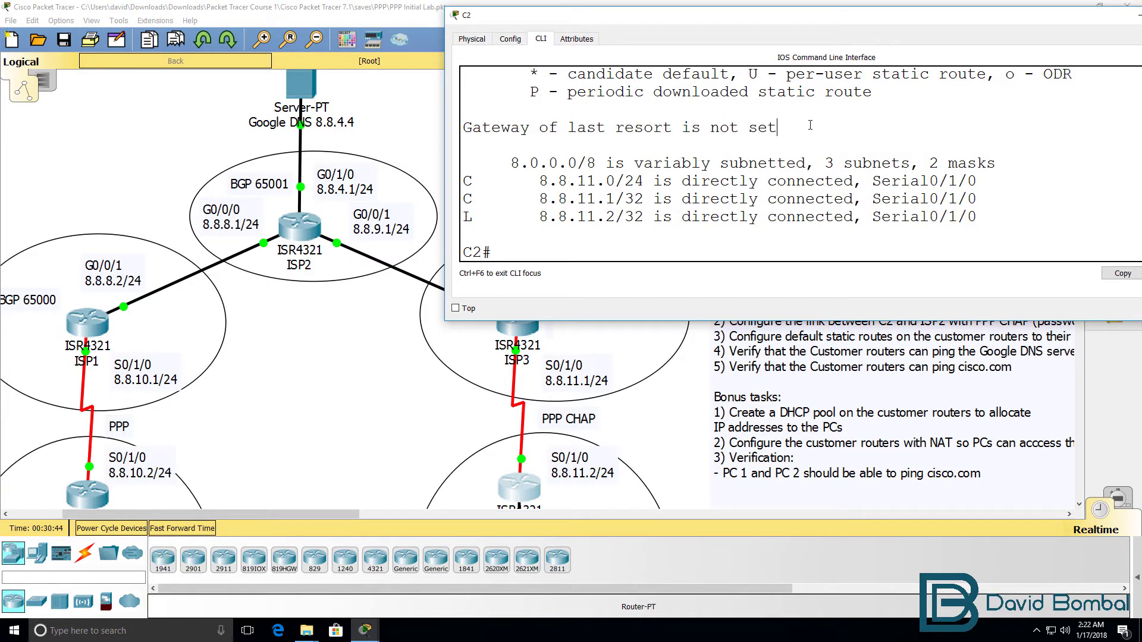
left_click_drag(810, 125, 427, 117)
Add the default route 'ip route 0.0.0.0 0.0.0.0 8.8.11.1' on C2.
type("conf t")
key("Return")
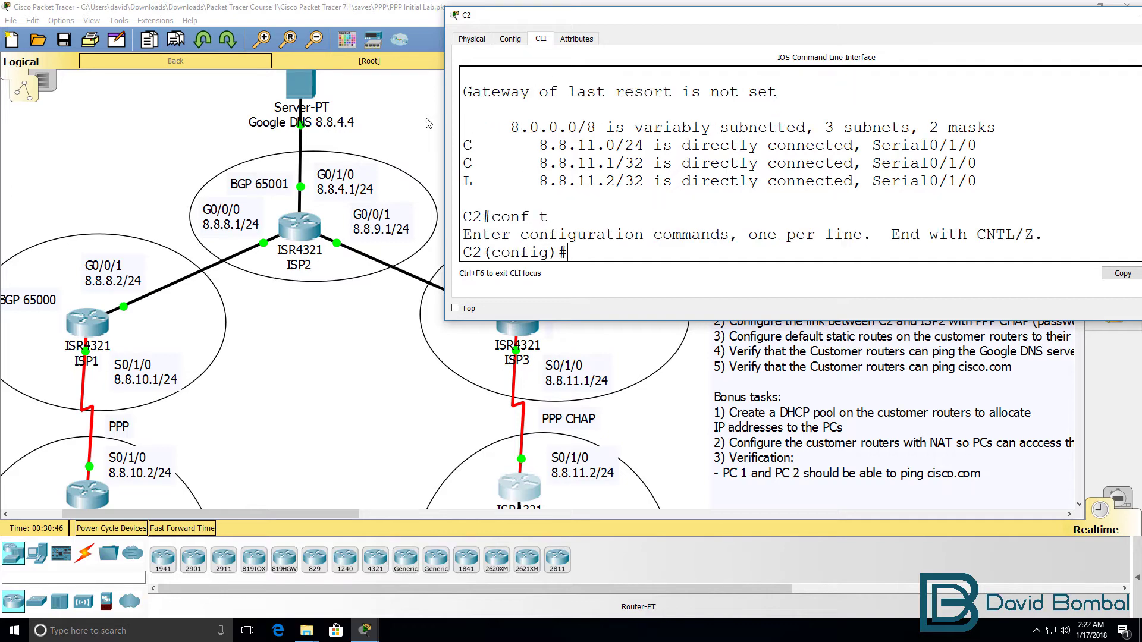
type("ip route 0.0.0.0 0.0.0.0")
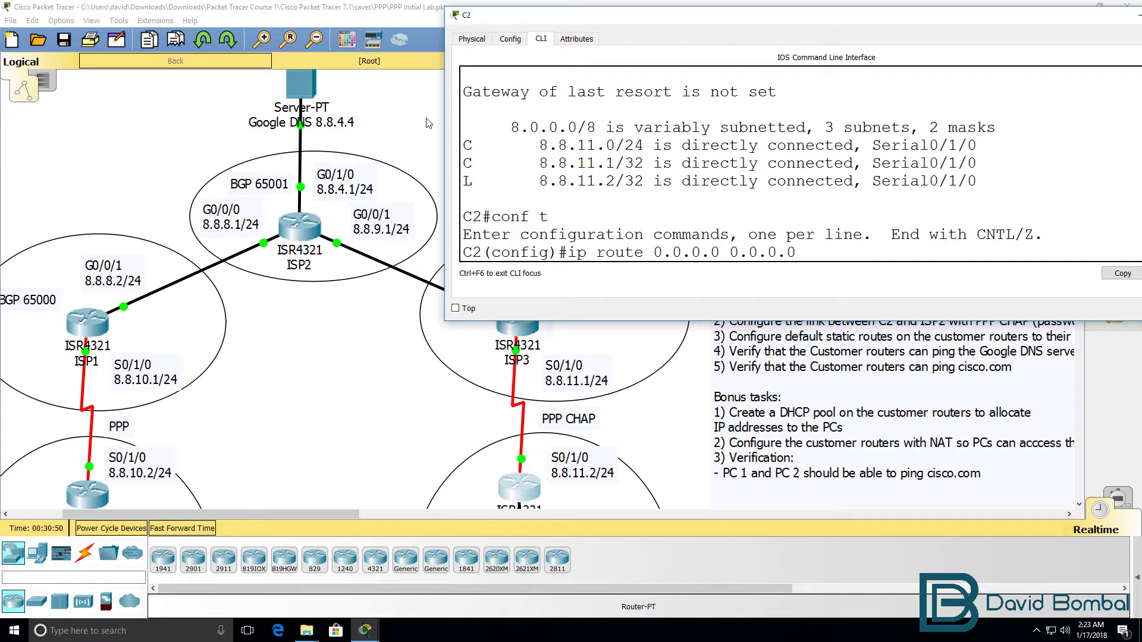
type(" 8.8.11.1")
key("Return")
type("end")
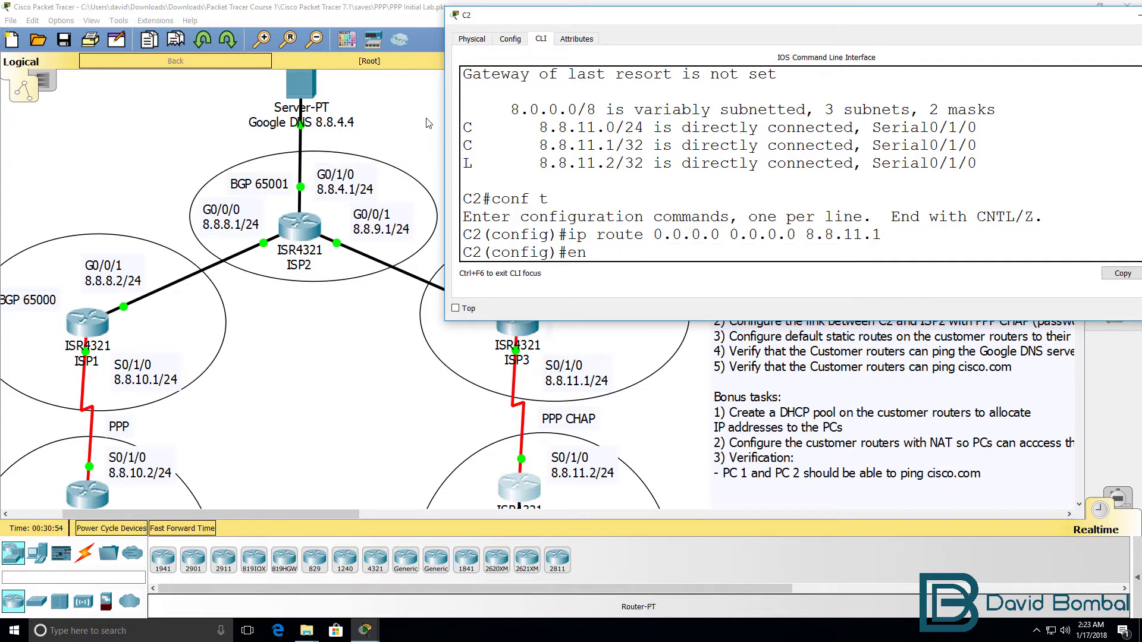
key("Return")
Verify with 'sh ip route' that C2's gateway of last resort is 8.8.11.1 with an S* entry.
key("Return")
type("sh irp")
key("BackSpace")
key("BackSpace")
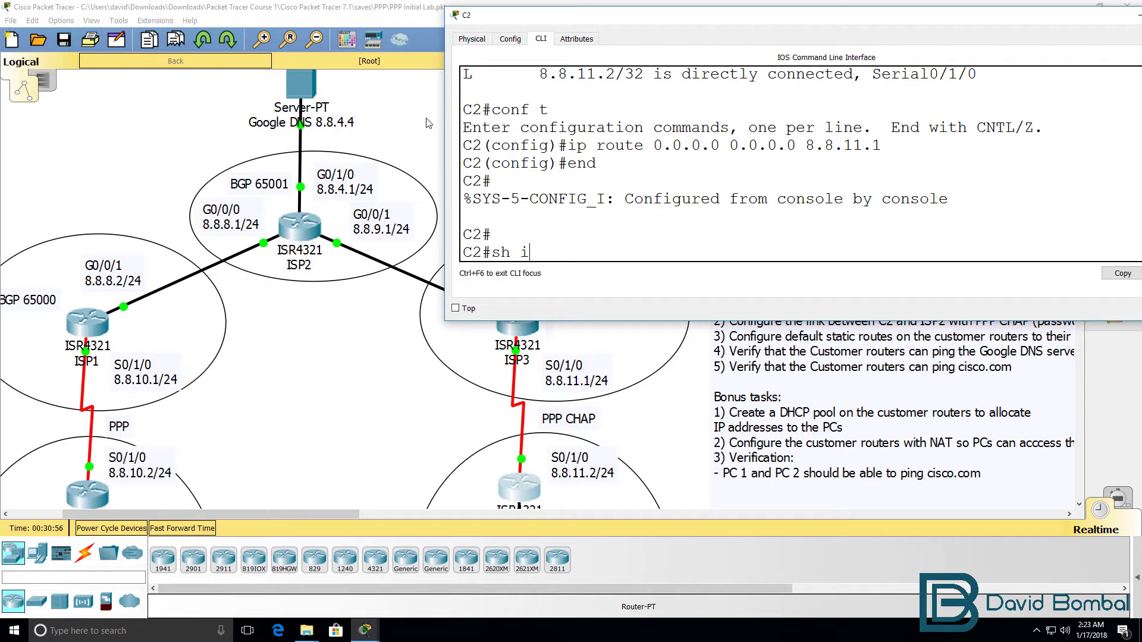
type("p route")
key("Return")
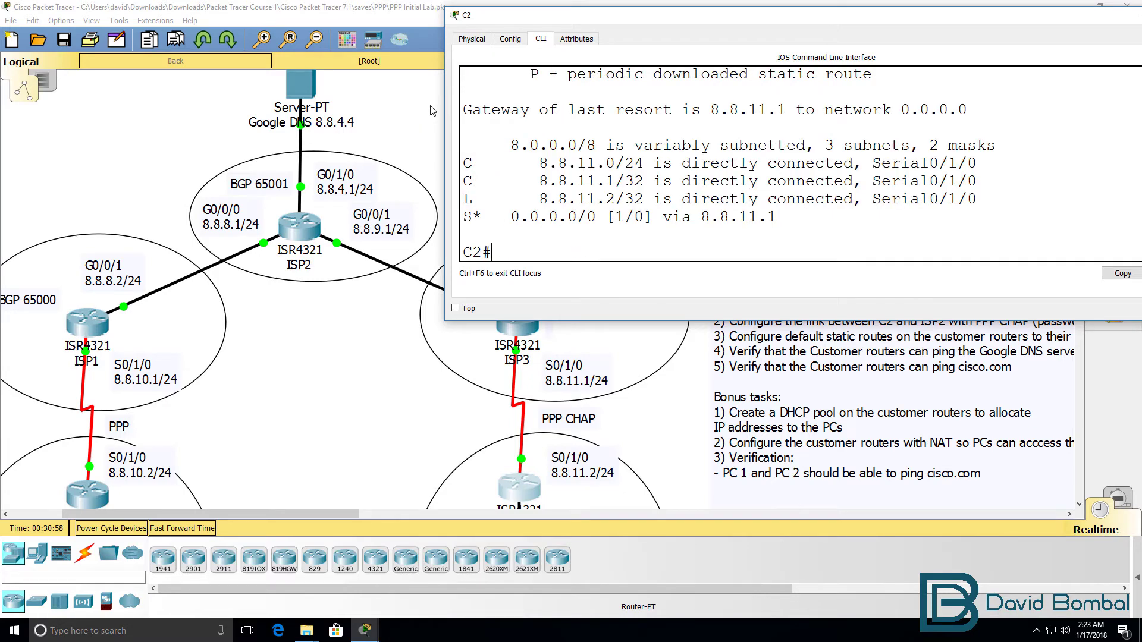
left_click_drag(466, 109, 796, 109)
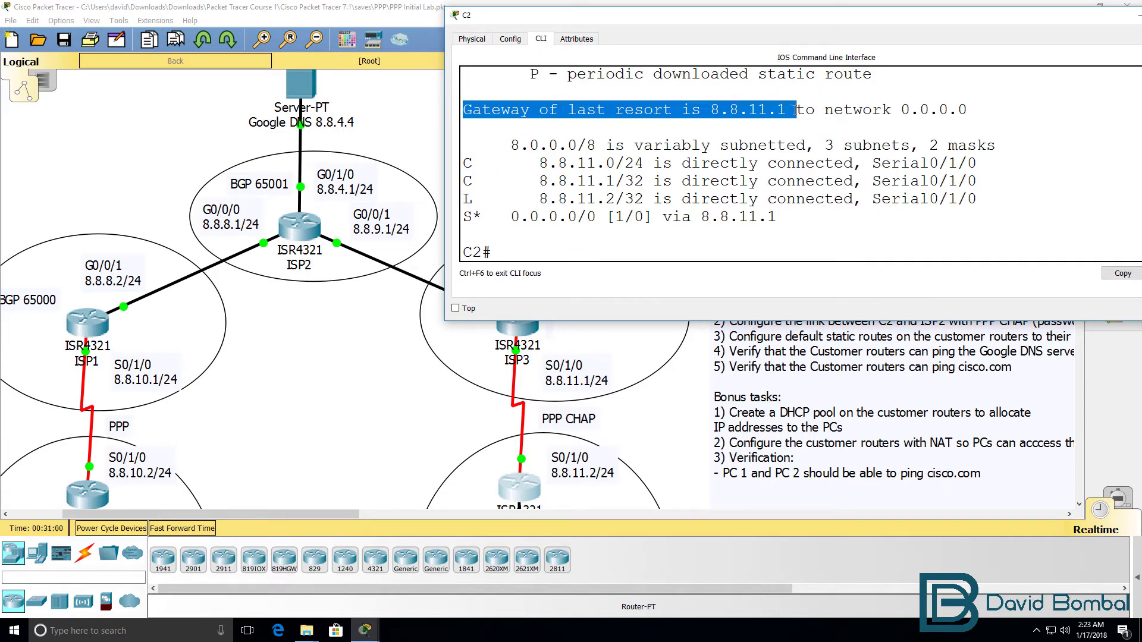
left_click_drag(783, 221, 331, 221)
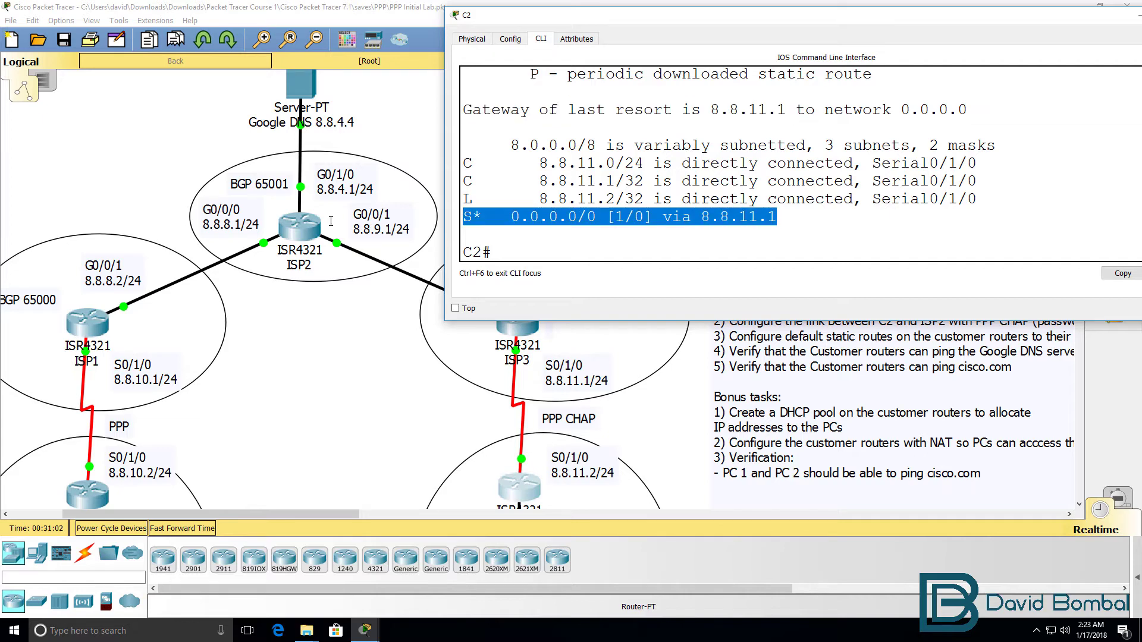
left_click(486, 225)
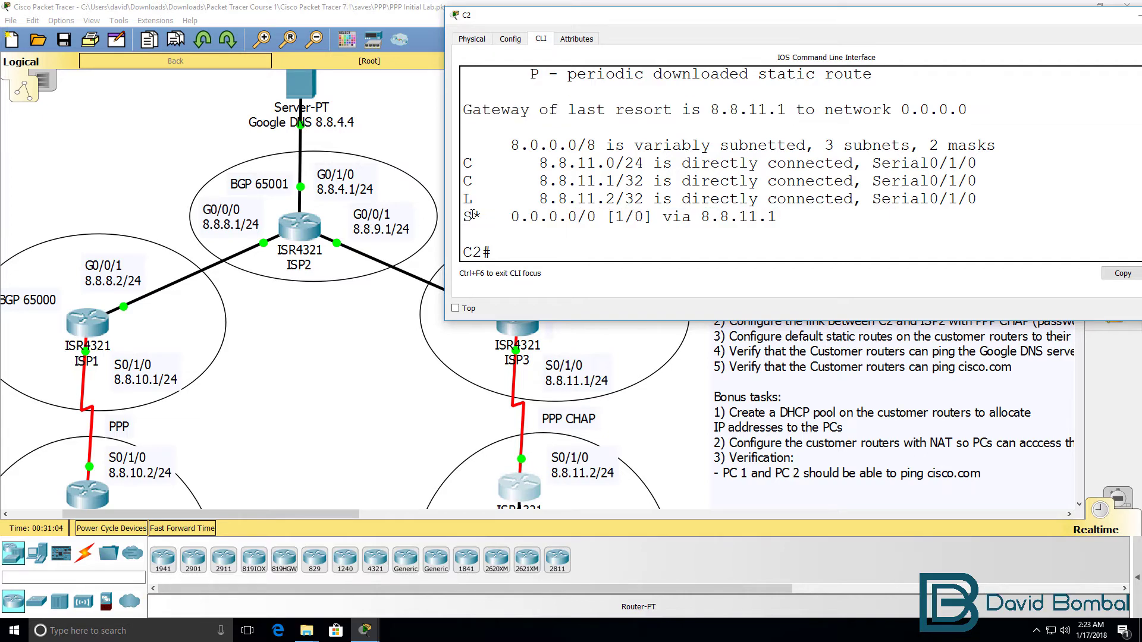
left_click_drag(472, 216, 484, 217)
scroll(582, 225, "up", 2)
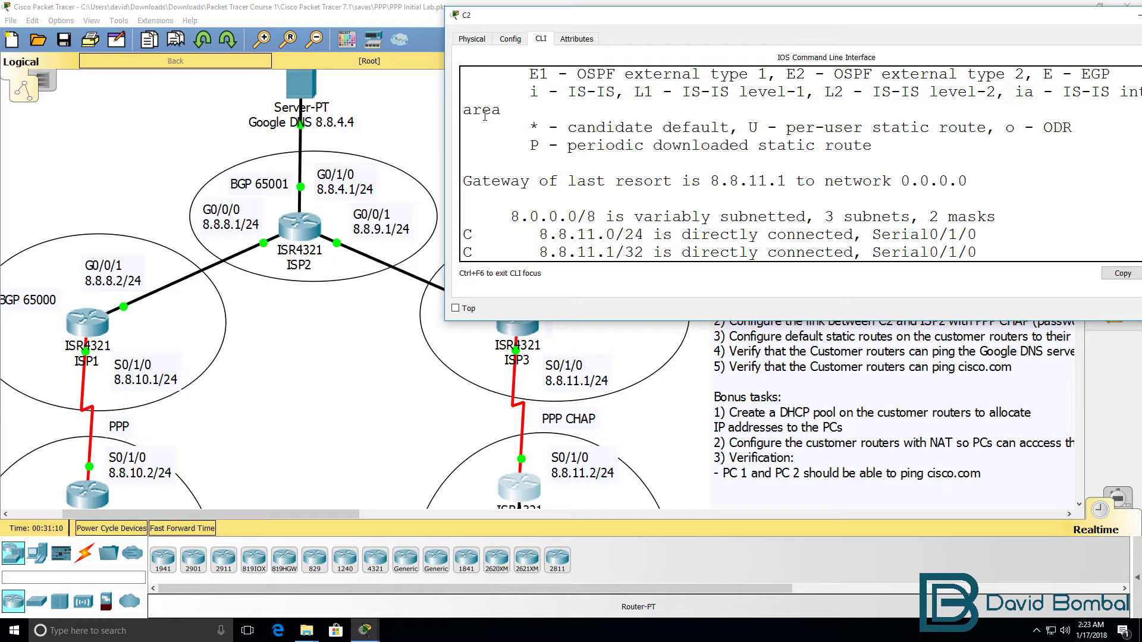
left_click_drag(525, 123, 737, 128)
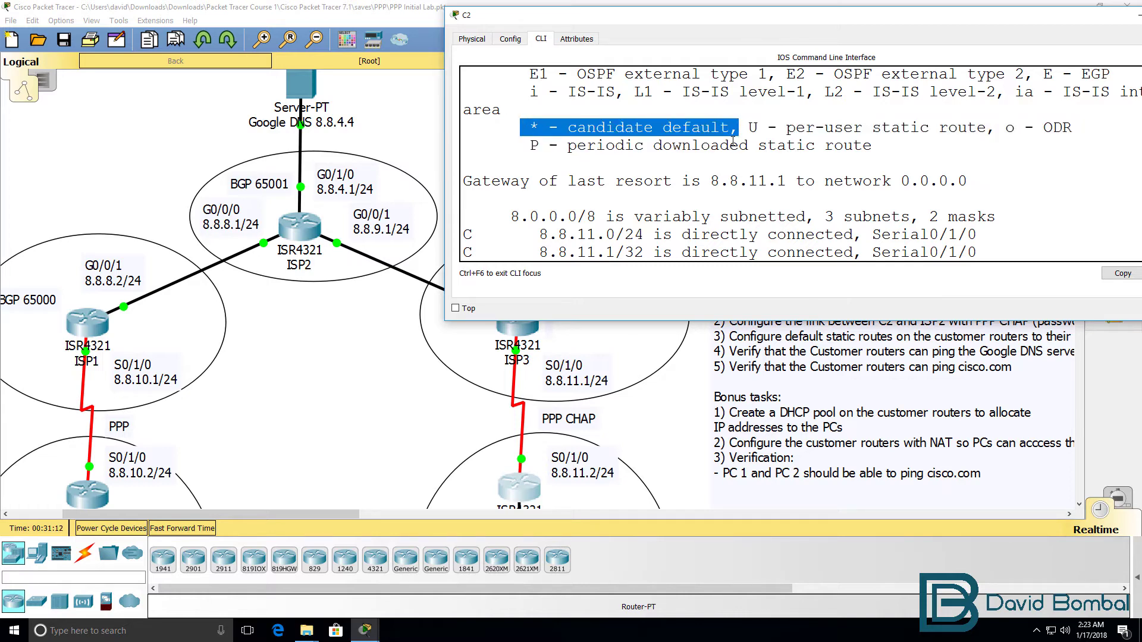
scroll(731, 141, "down", 2)
Ping 8.8.4.4 from C2, then abort the cisco.com ping that cannot resolve.
type("pin")
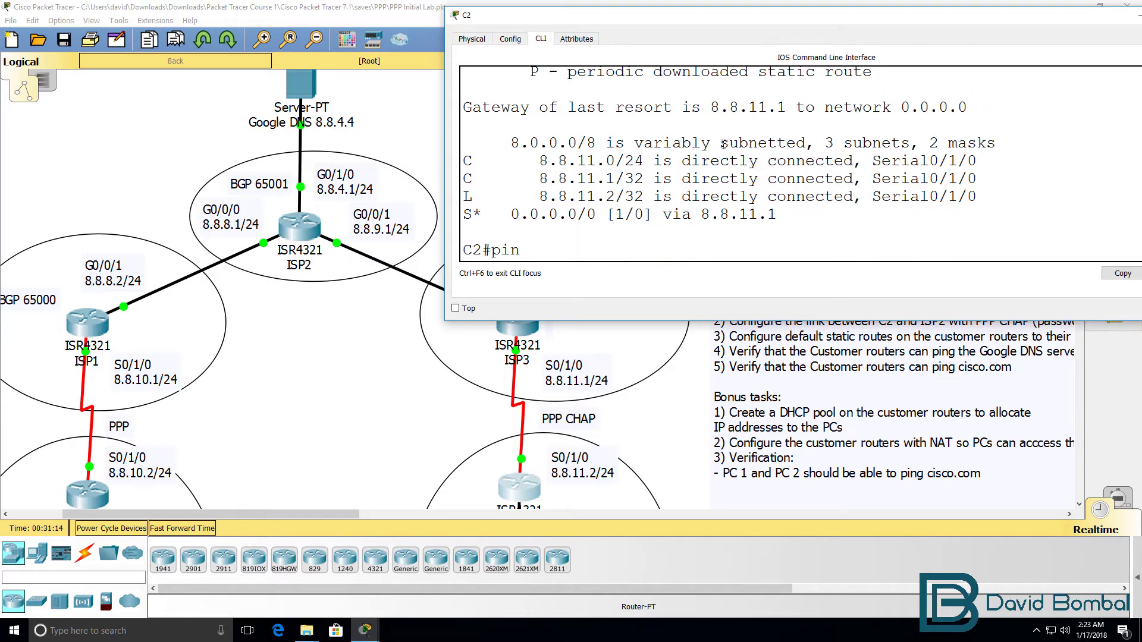
type("g 8.8.4.4")
key("Return")
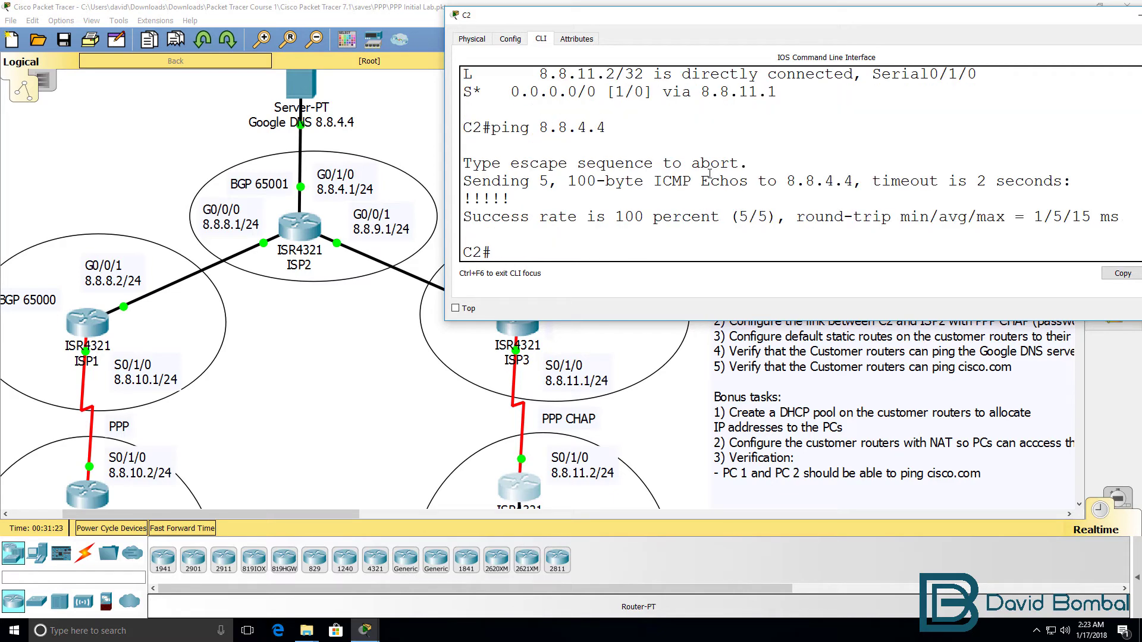
type("ping cisco.com")
key("Return")
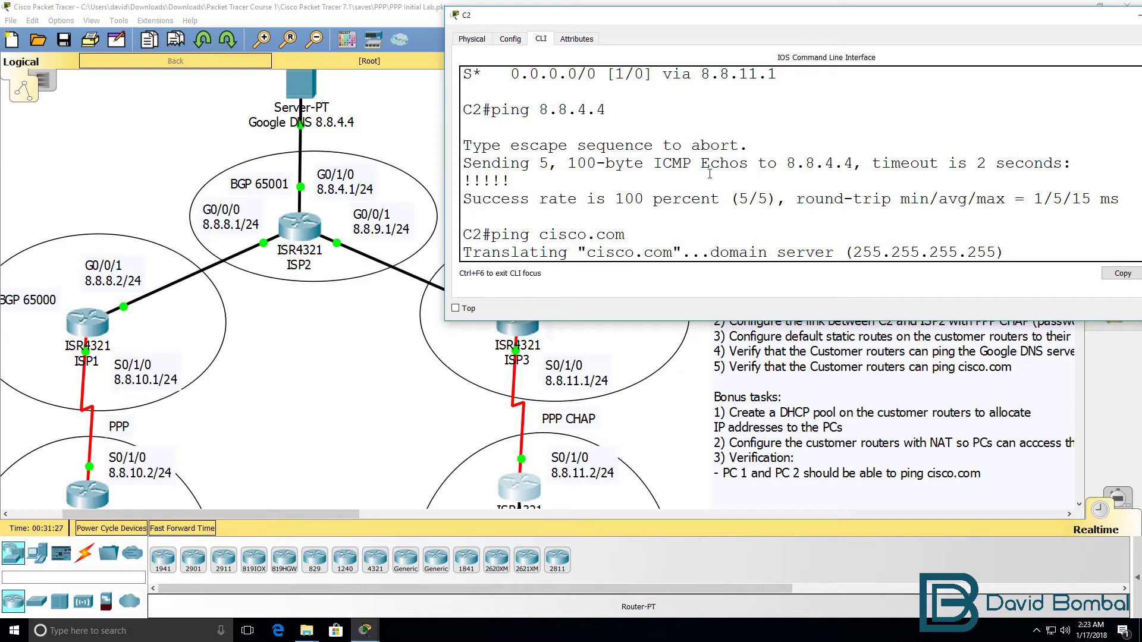
key("ctrl+shift+6")
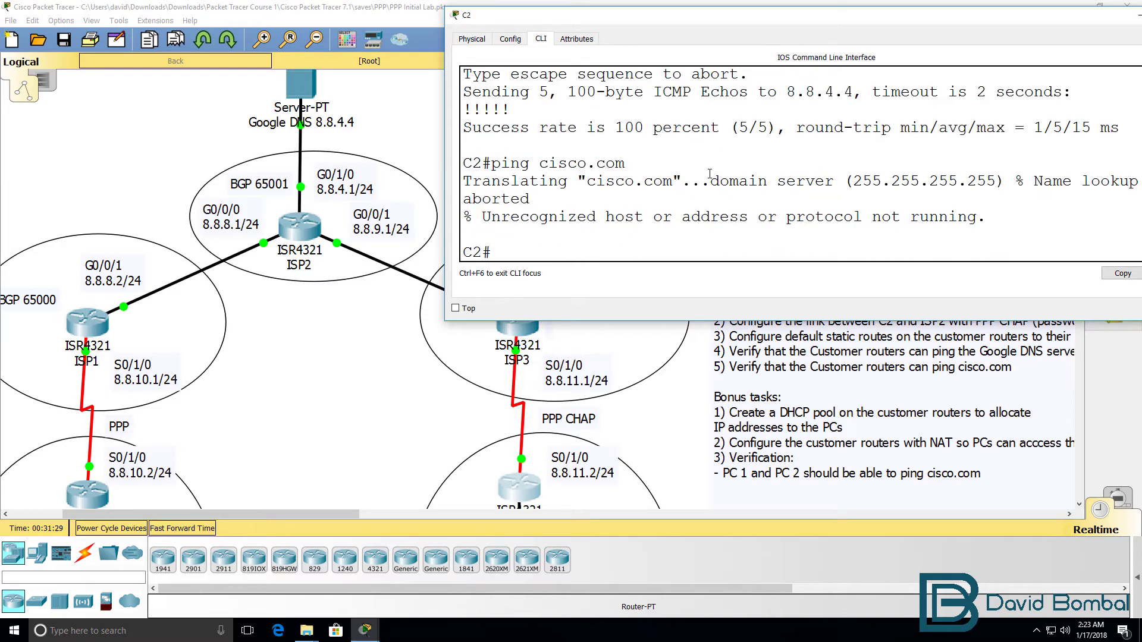
Configure 'ip name-server 8.8.4.4' on C2.
type("conf t")
key("Return")
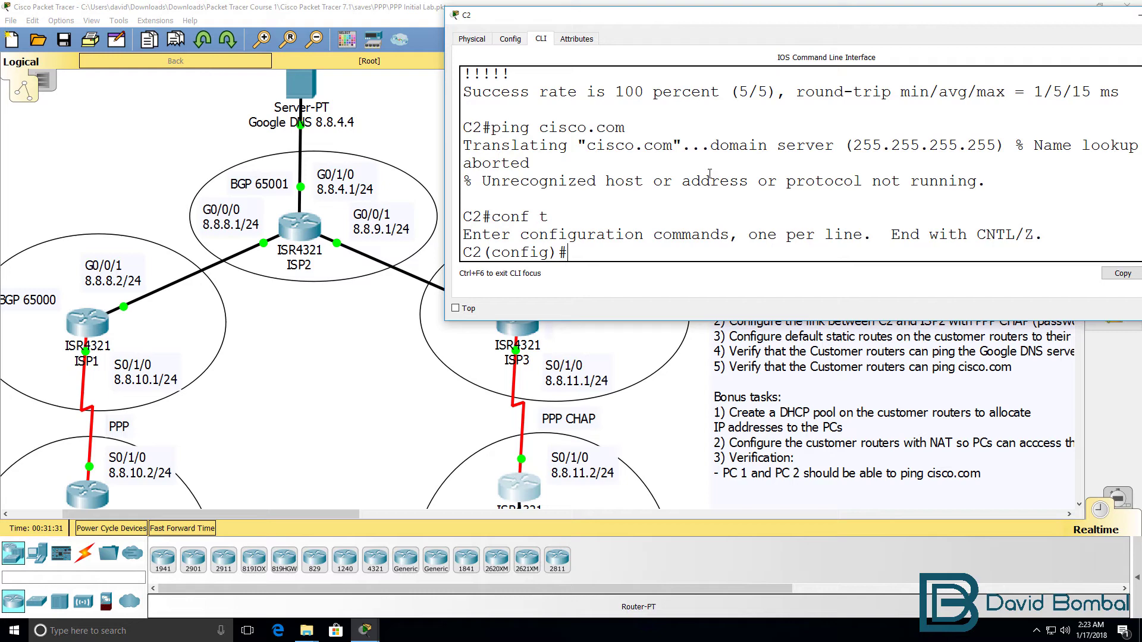
type("ip name-s")
key("Tab")
type("8.8.4.4")
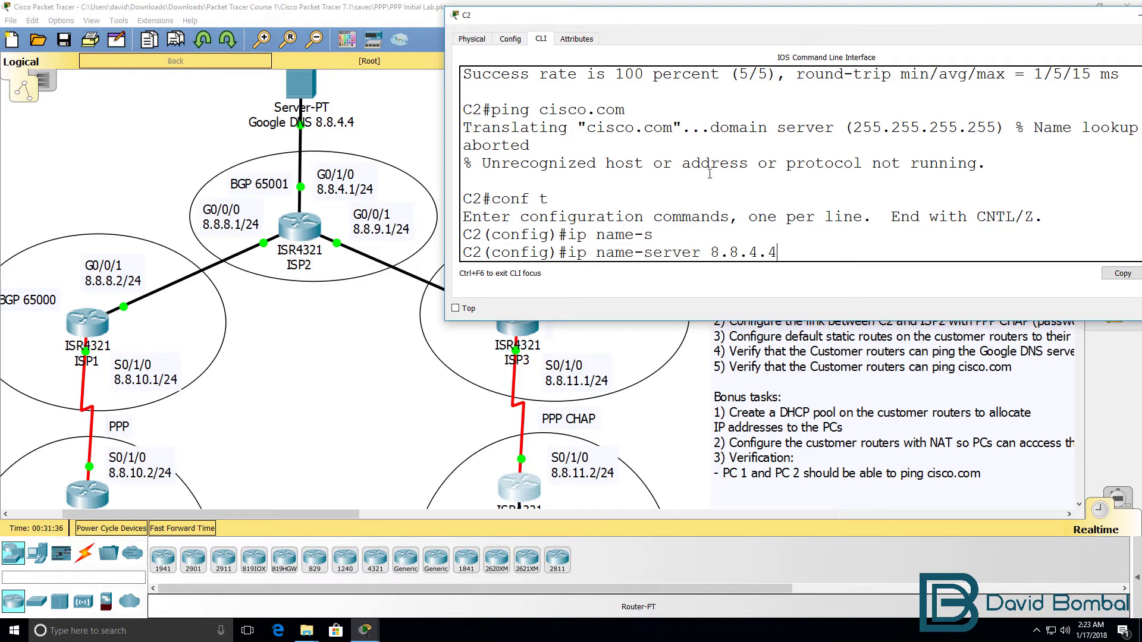
key("Return")
type("end")
key("Return")
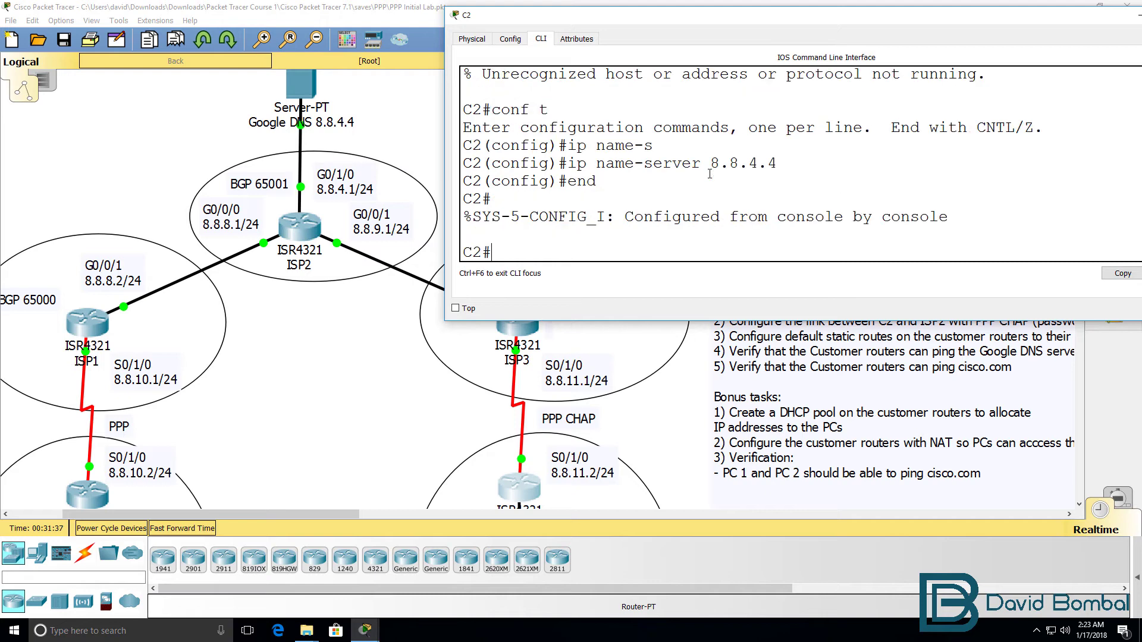
Ping cisco.com from C2 successfully and save the configuration with 'wr'.
type("ping cisco.com")
key("Return")
type("wr")
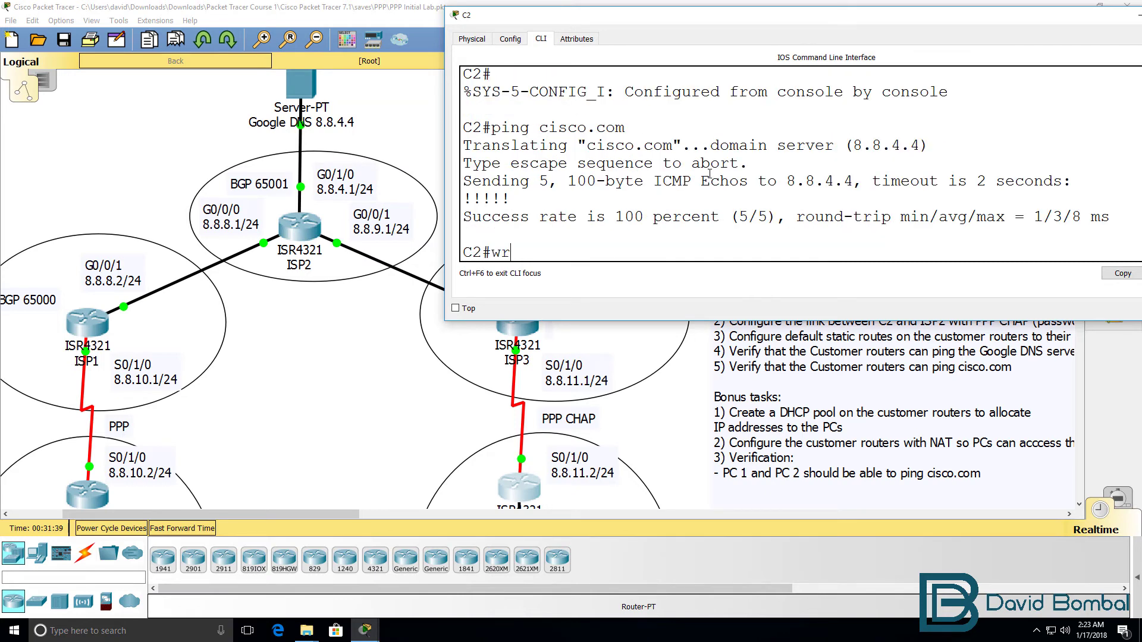
key("Return")
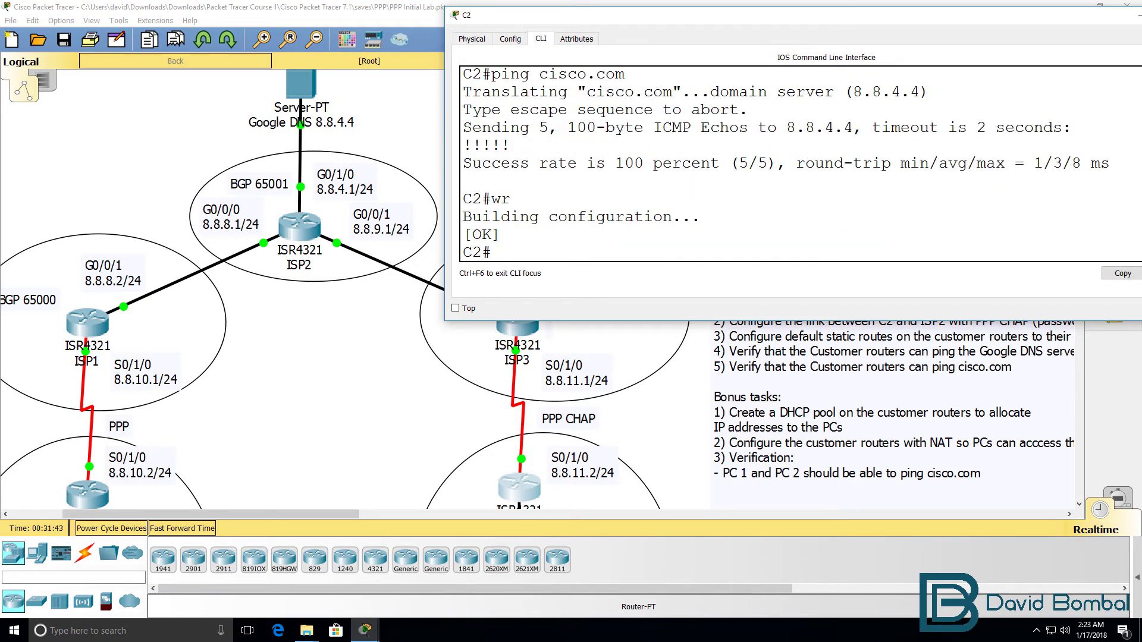
Bring the topology window forward and scroll down to show both customer sites.
left_click(390, 53)
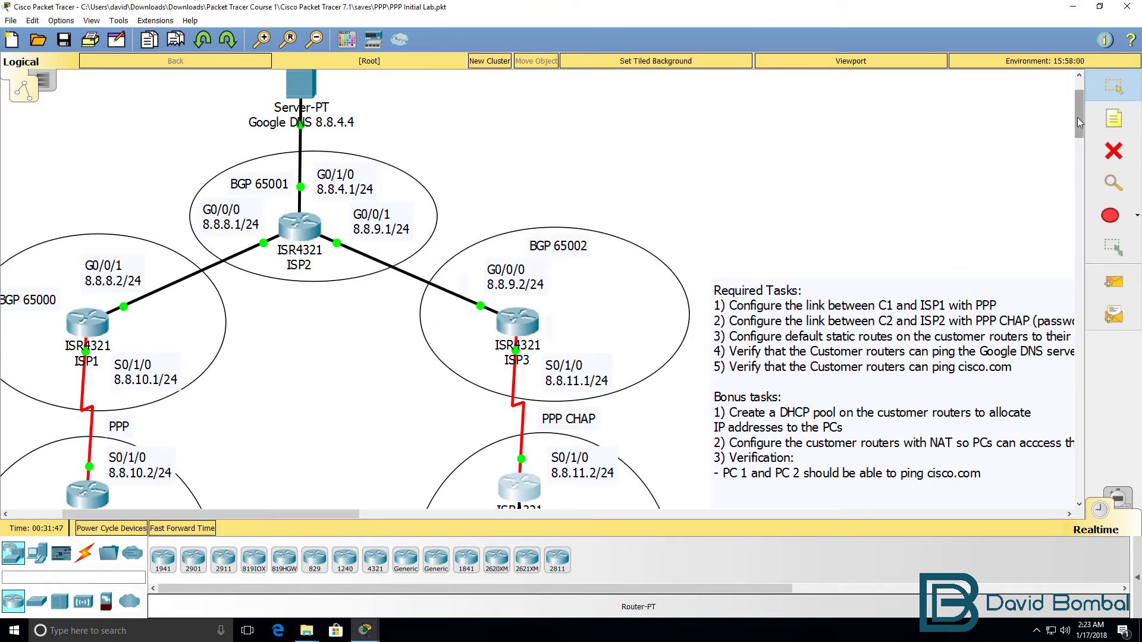
left_click_drag(1076, 117, 1075, 128)
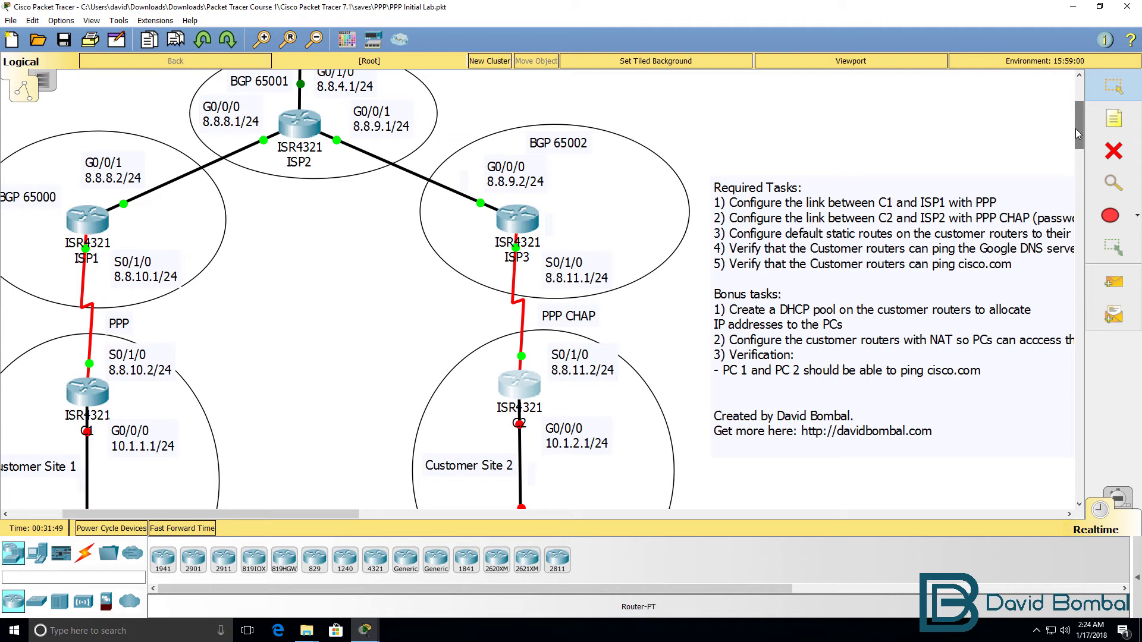